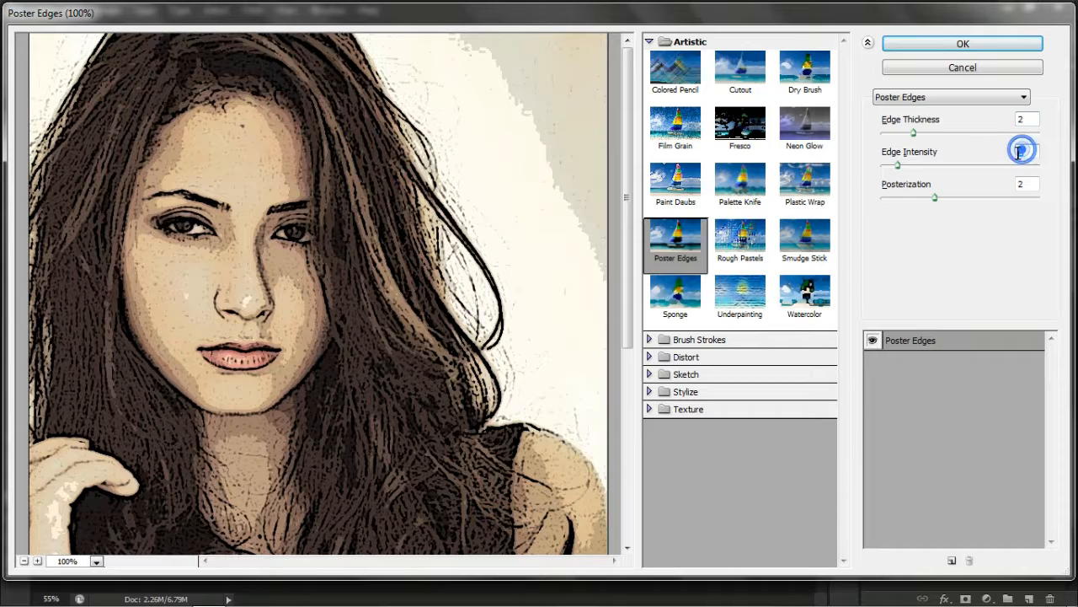
Apply the Poster Edges filter with edge thickness 2, edge intensity 1 and posterization 2
click(1023, 184)
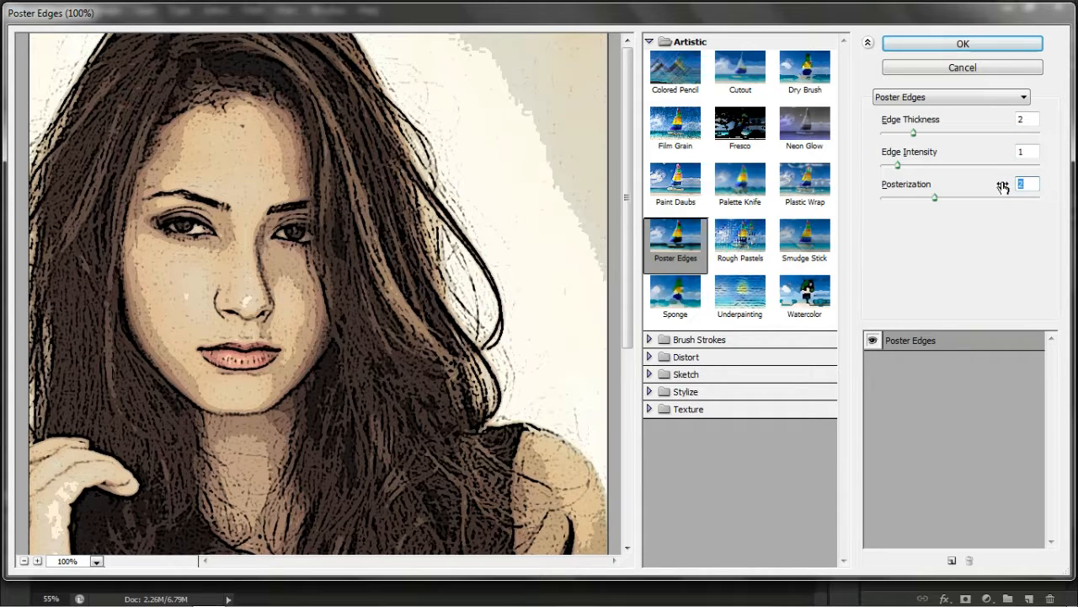
click(963, 45)
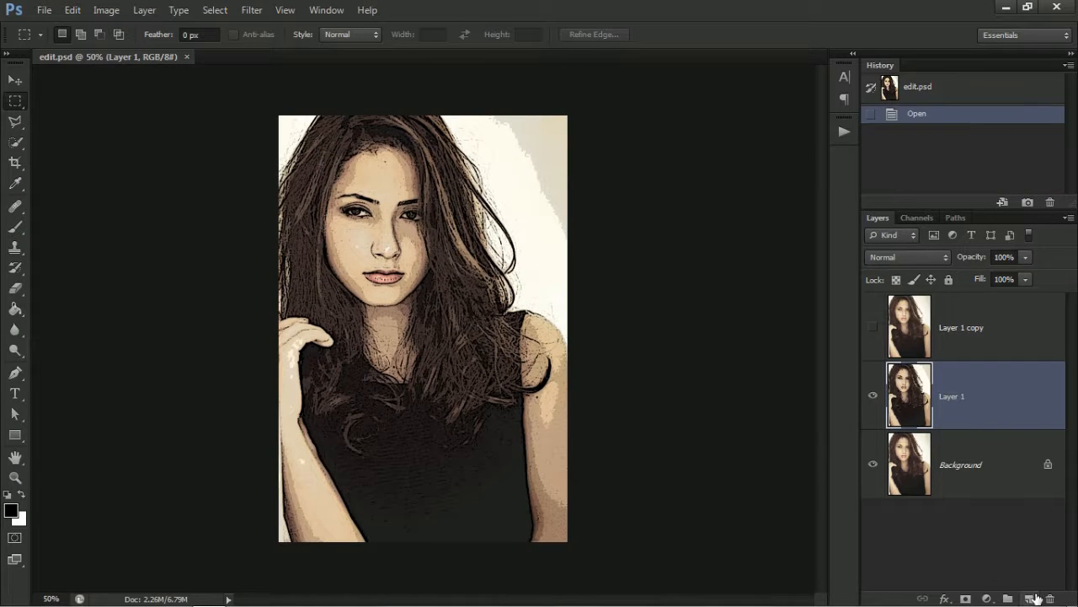
On a new layer above Layer 1, paint a white highlight in the iris of the eye on the left with a 6 px brush
click(1032, 598)
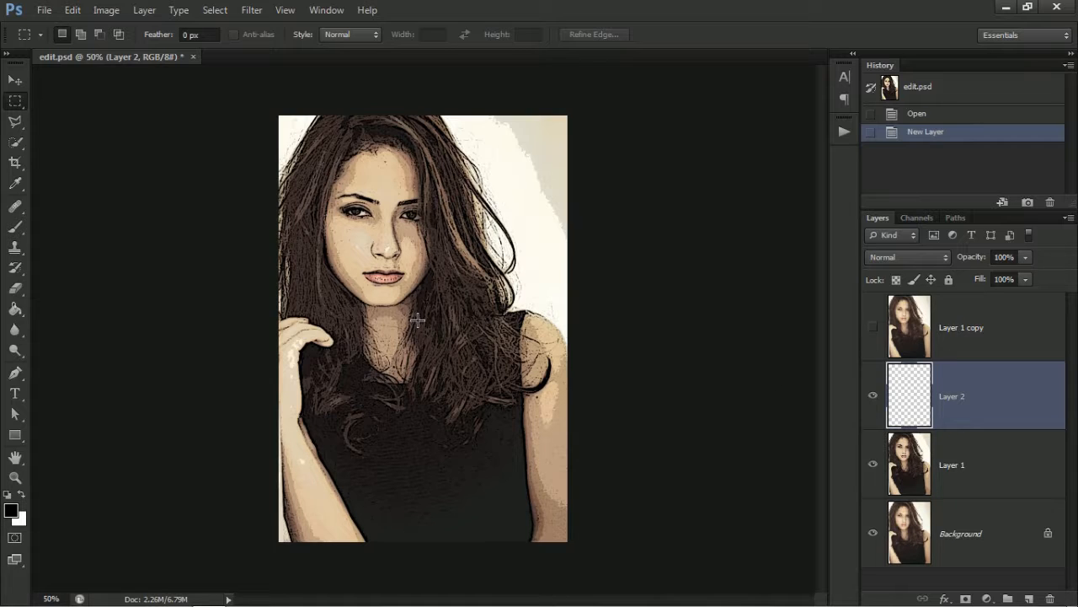
click(17, 229)
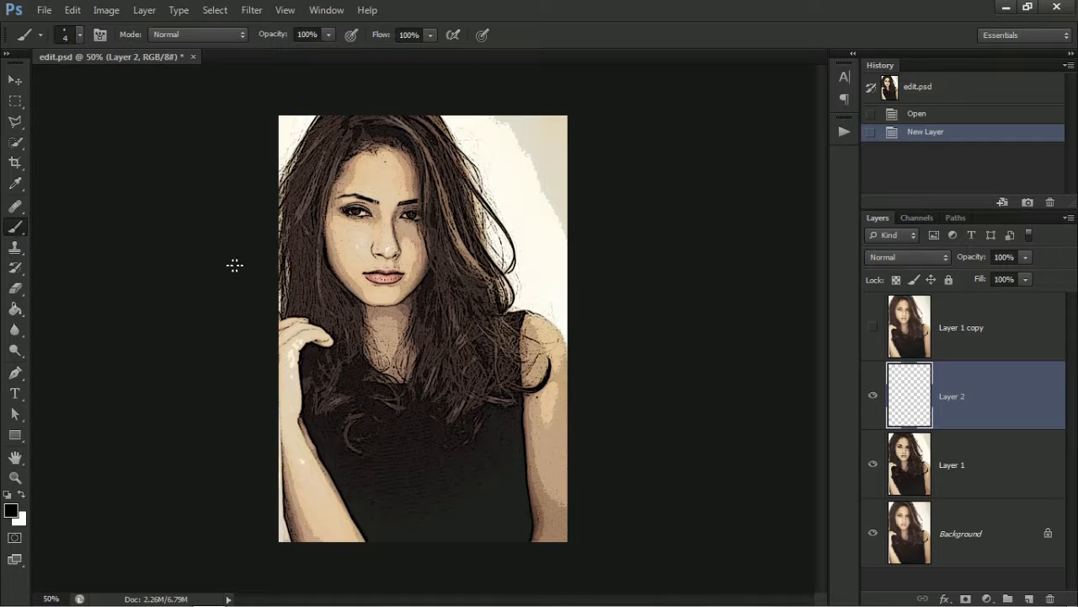
alt+right_click(336, 265)
scroll(384, 261, up, 2)
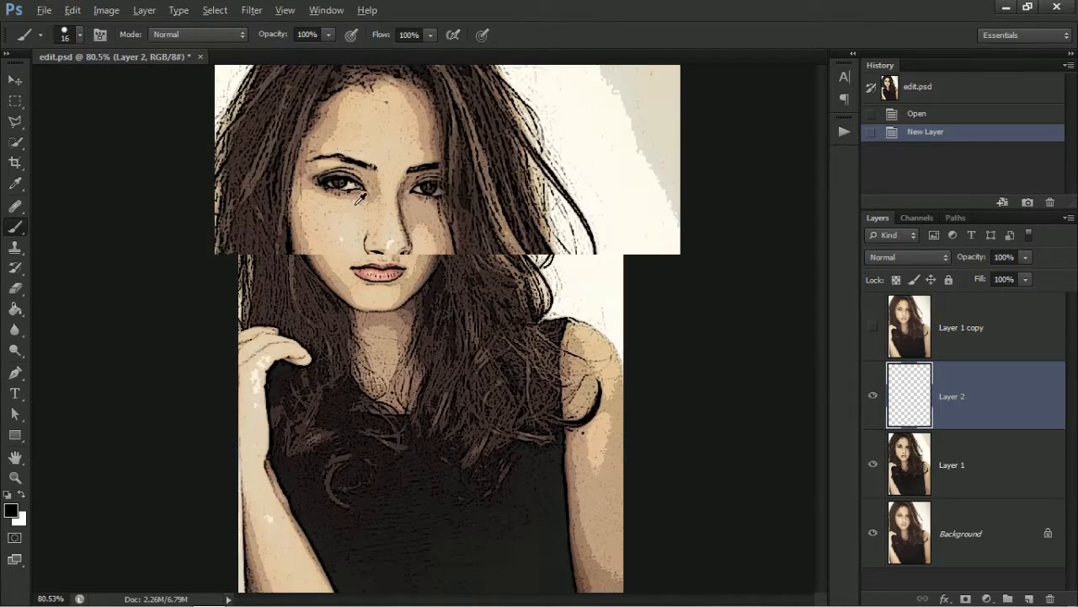
scroll(360, 198, up, 5)
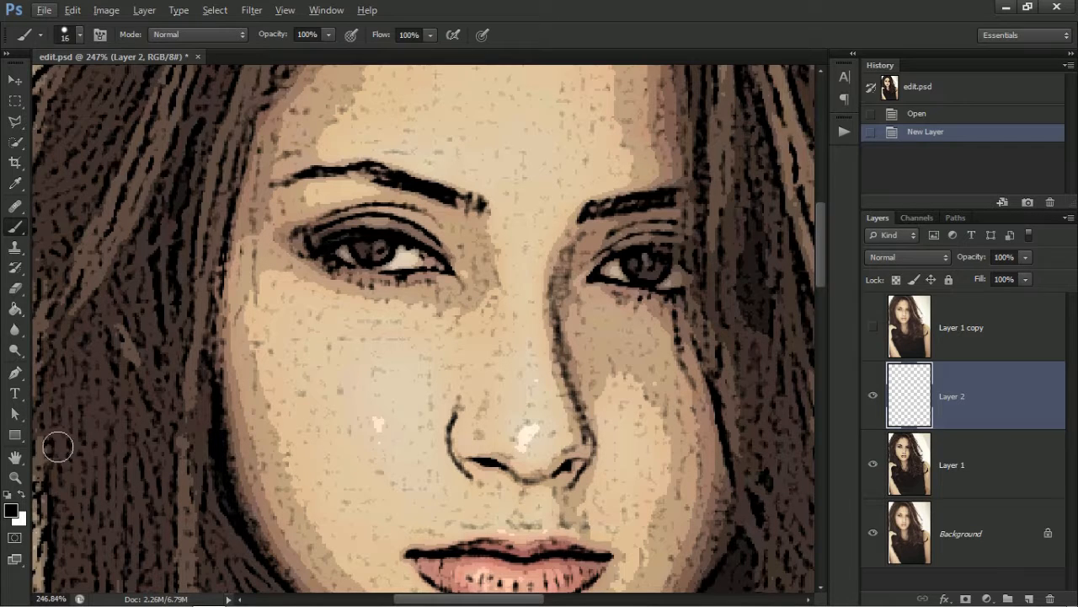
click(21, 494)
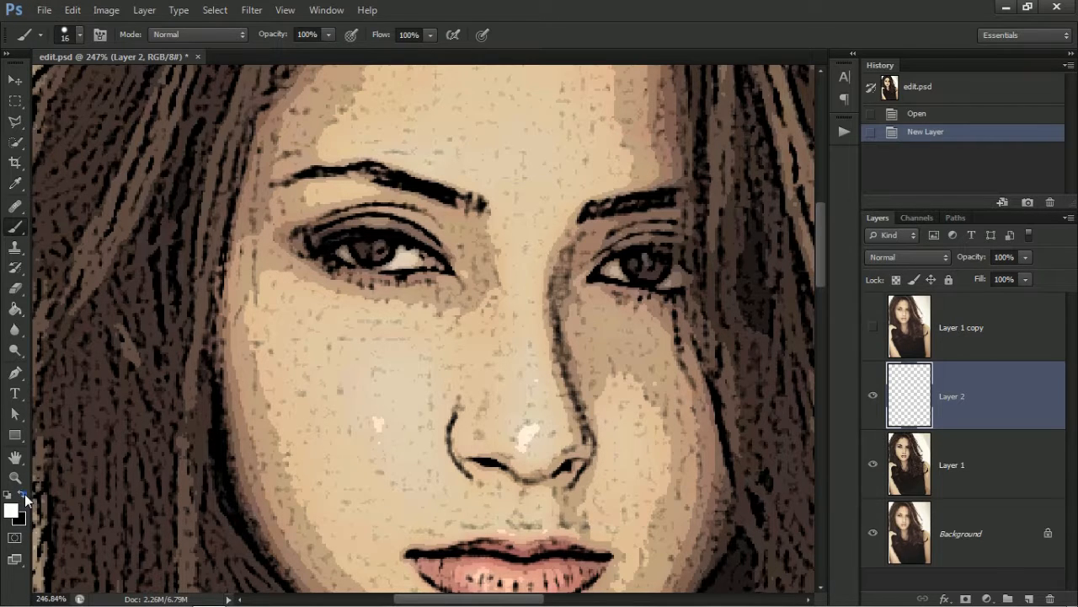
alt+right_click(357, 253)
click(364, 246)
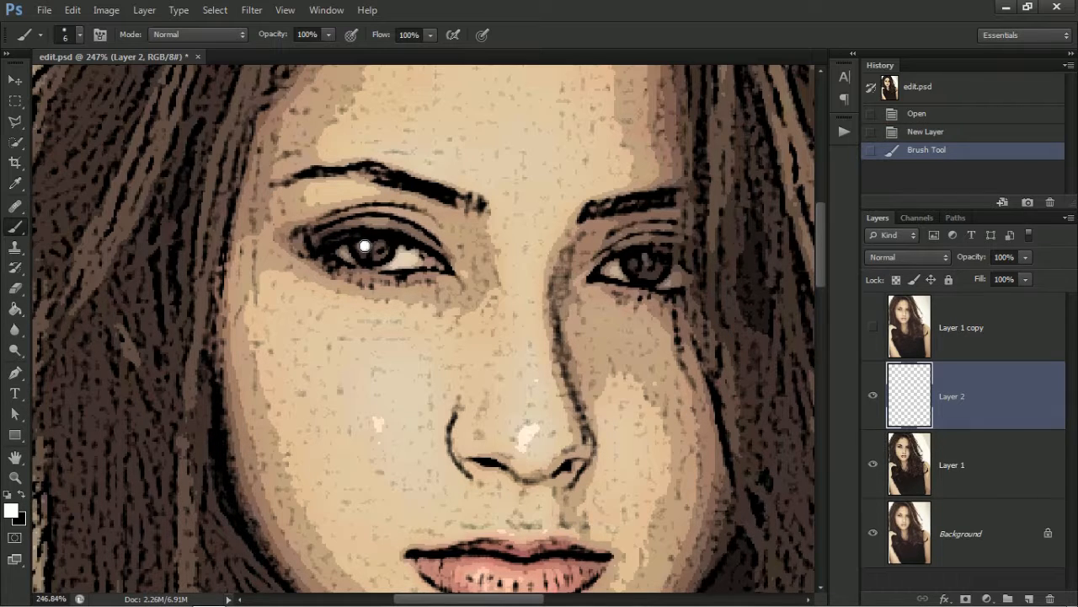
click(365, 246)
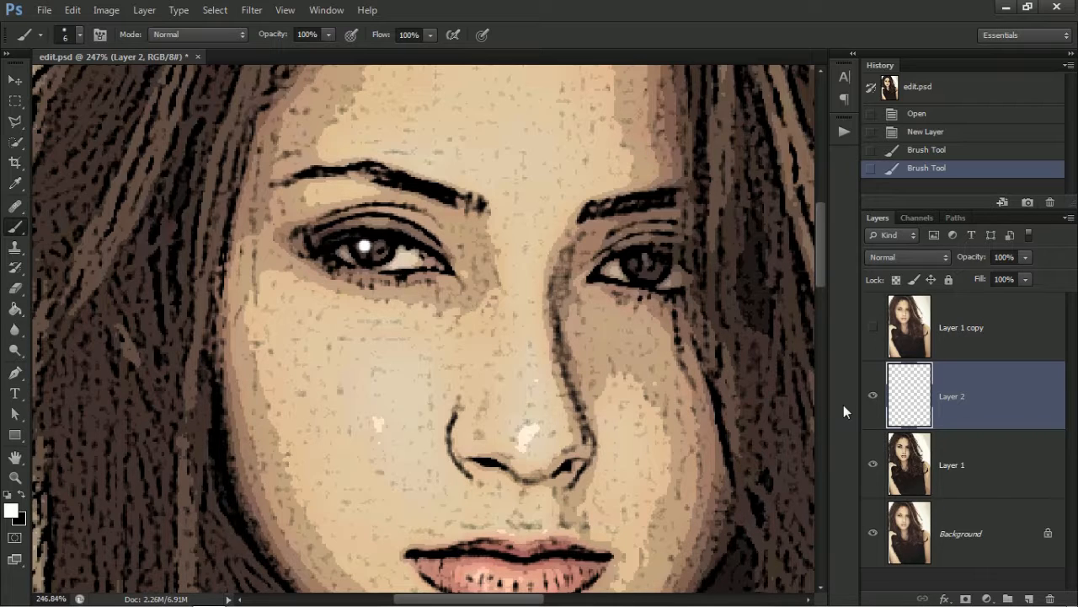
Duplicate the highlight layer and move the copy onto the iris of the other eye
click(916, 411)
key(ctrl+j)
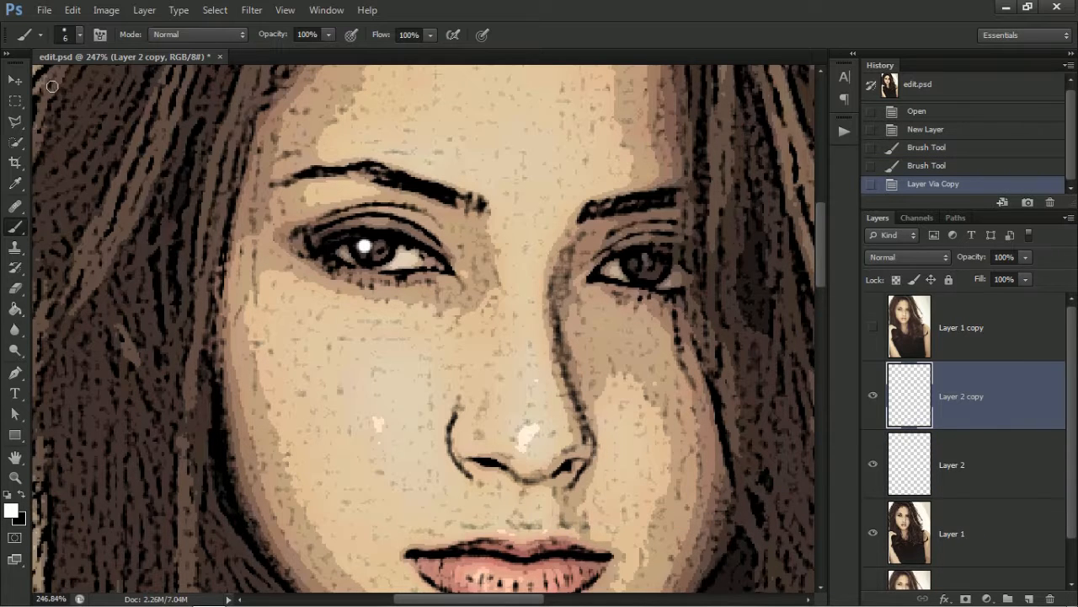
click(15, 79)
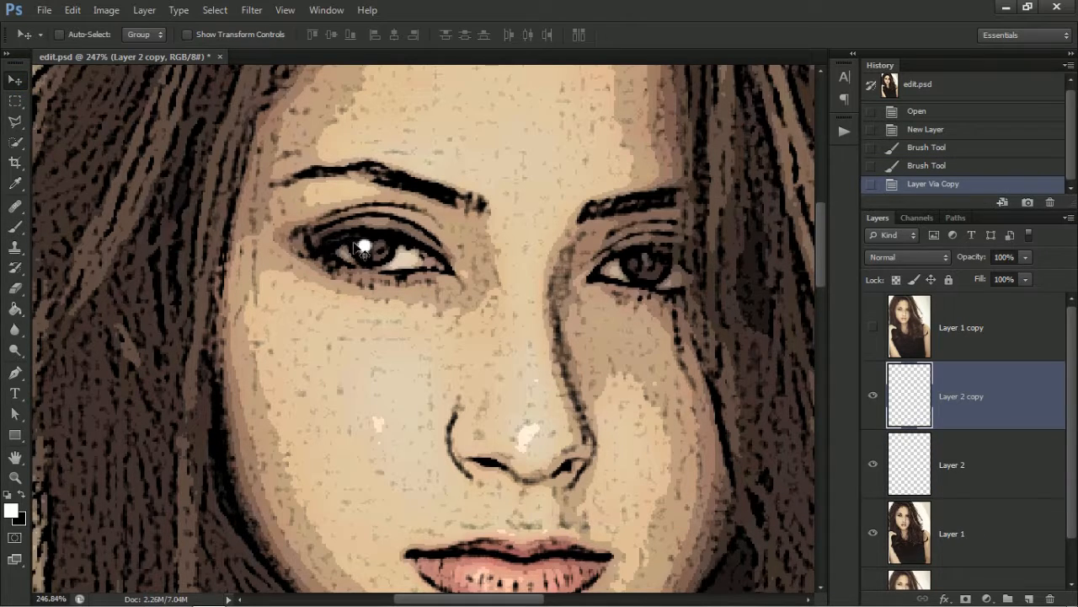
drag(359, 248, 637, 262)
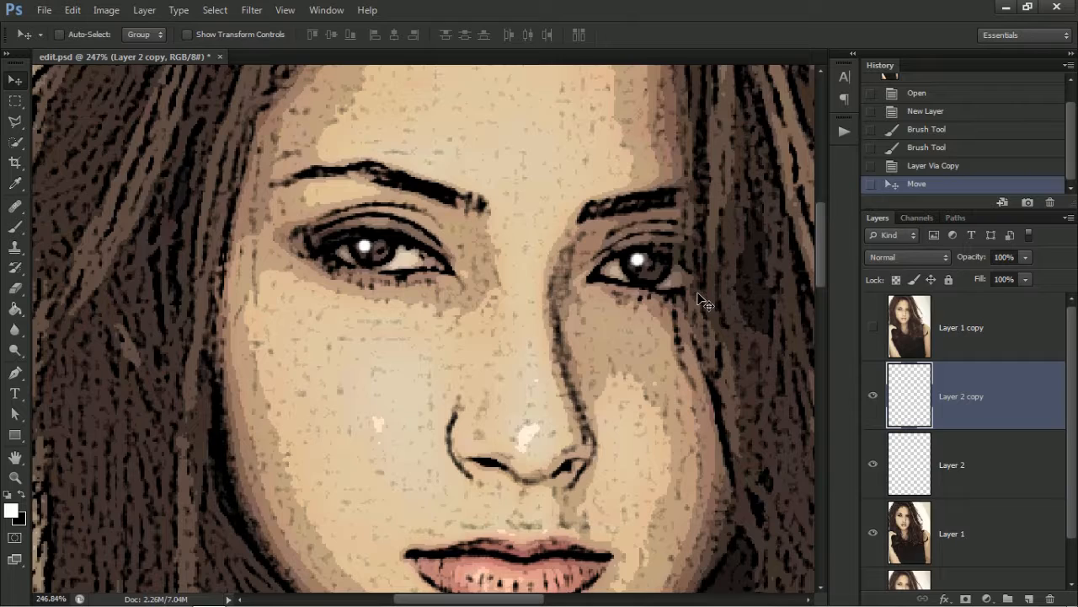
key(ctrl+0)
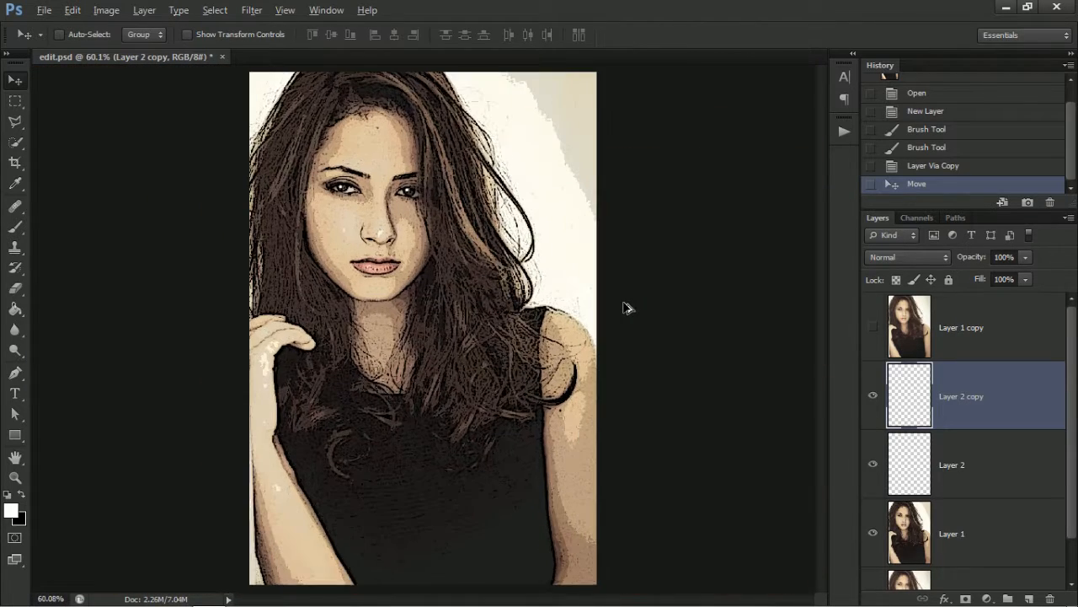
Merge the two eye highlight layers with Layer 1 into a single layer
key(alt)
ctrl+click(963, 474)
ctrl+click(966, 522)
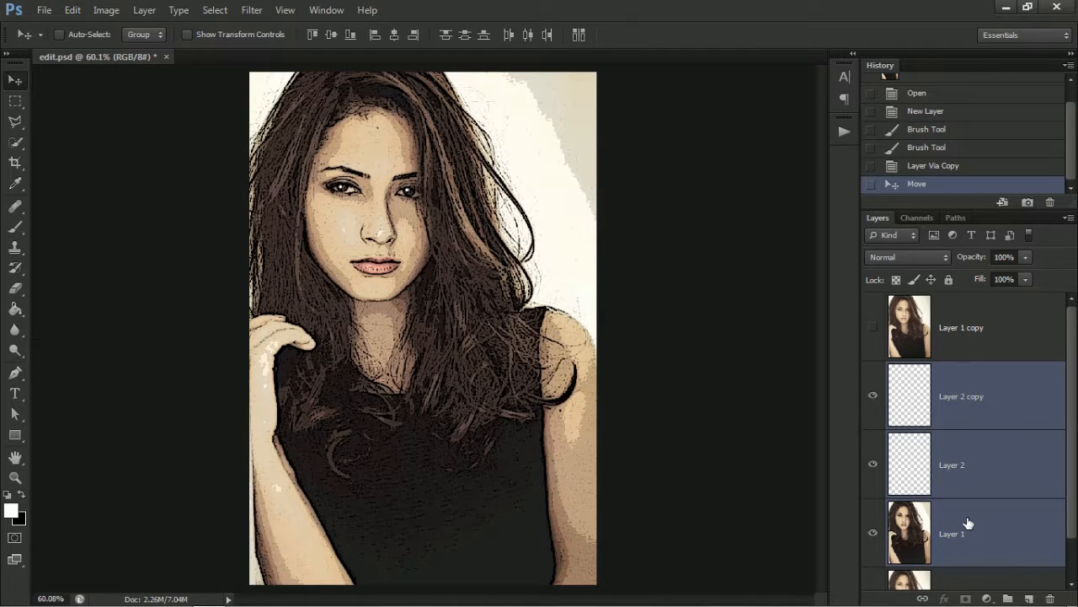
key(ctrl+e)
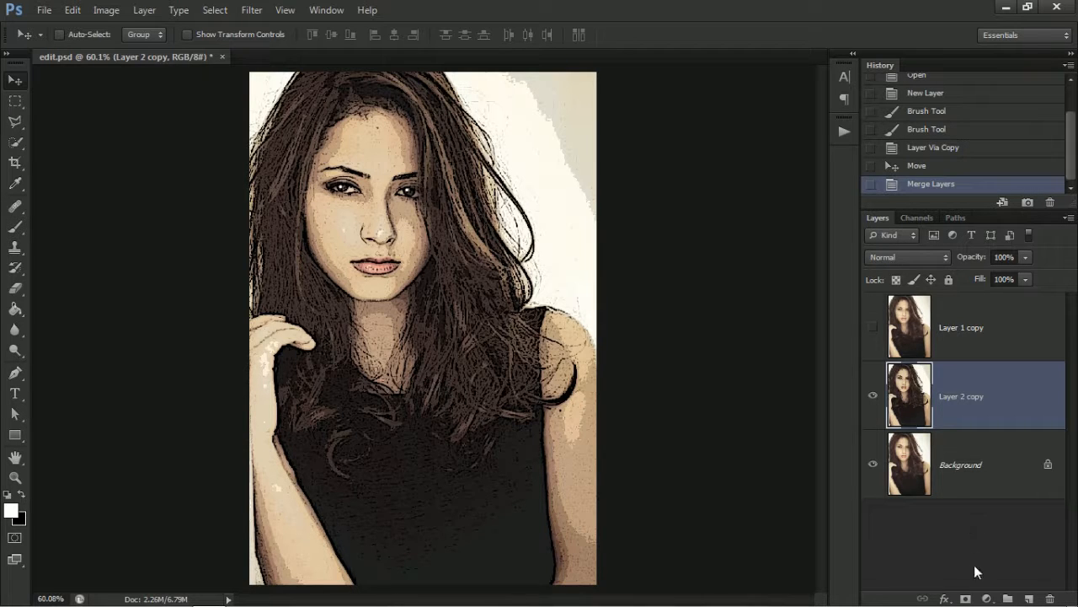
Add a Vibrance adjustment layer above the merged layer with vibrance set to +100
click(987, 598)
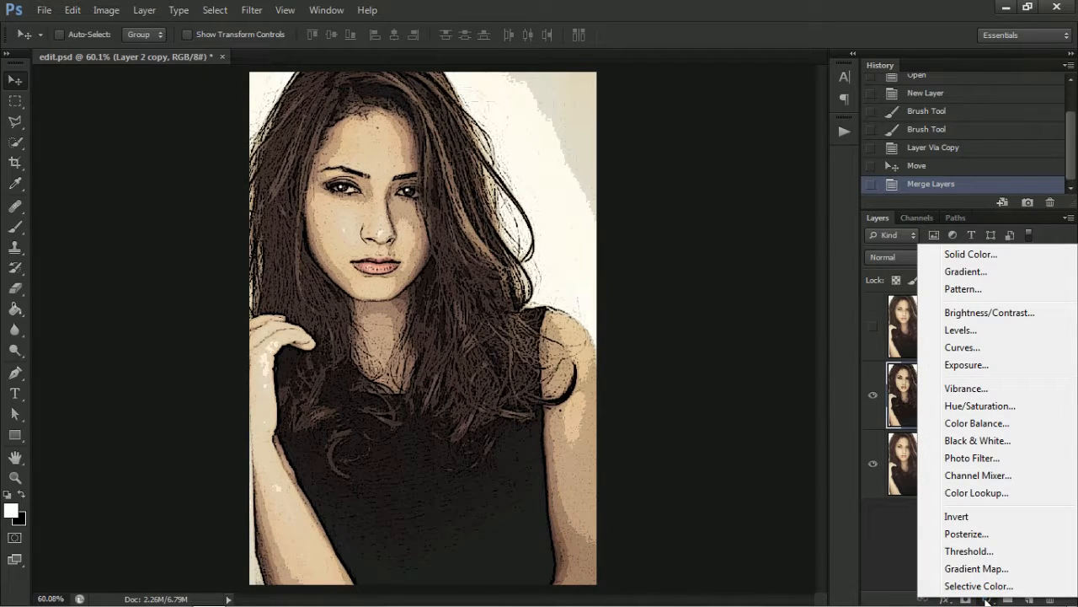
click(969, 390)
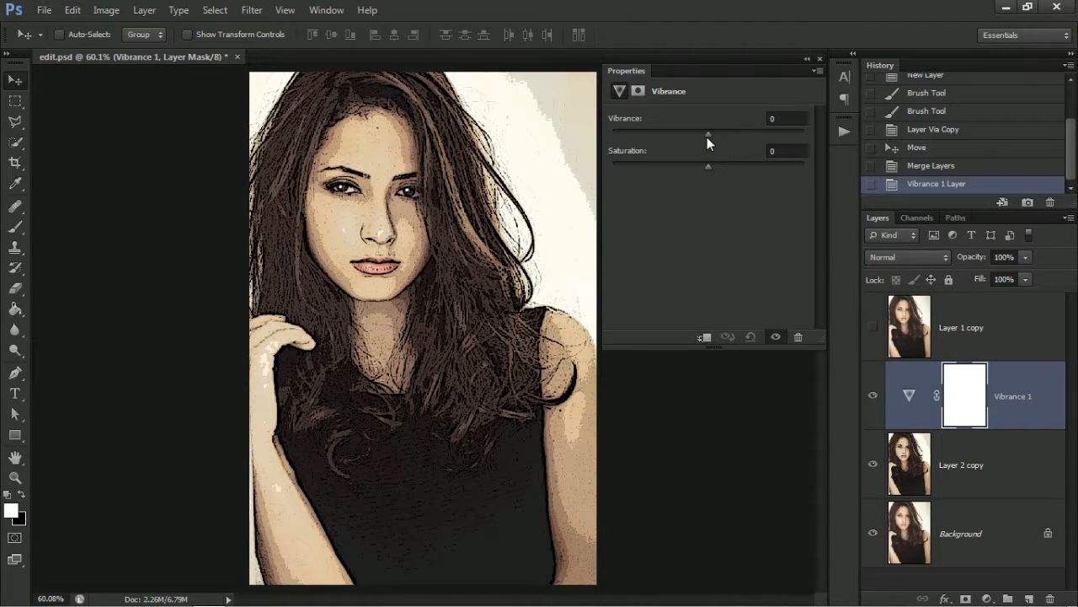
drag(708, 135, 853, 151)
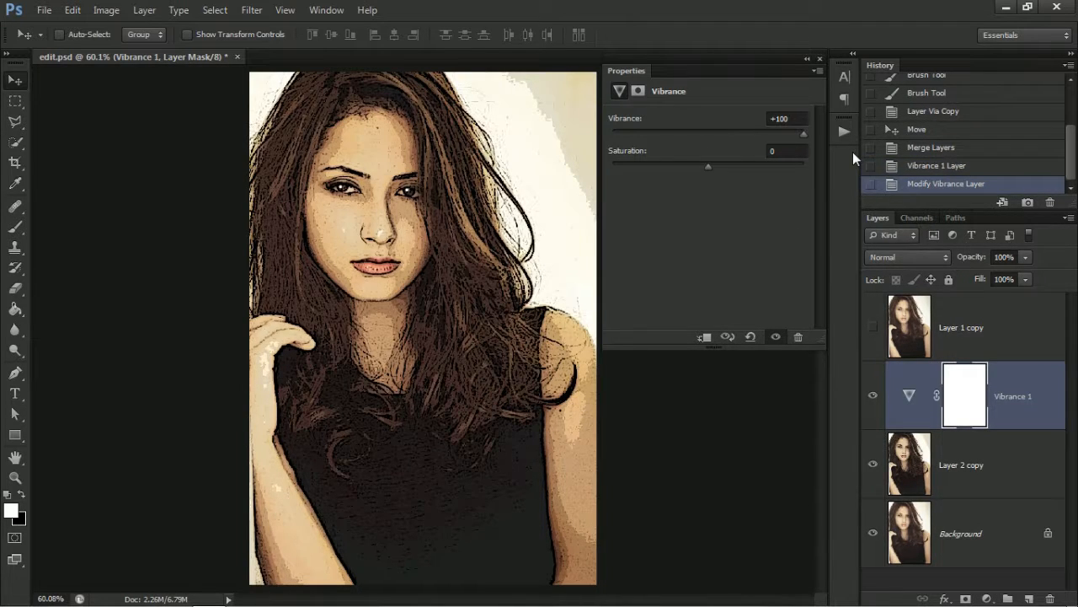
click(817, 59)
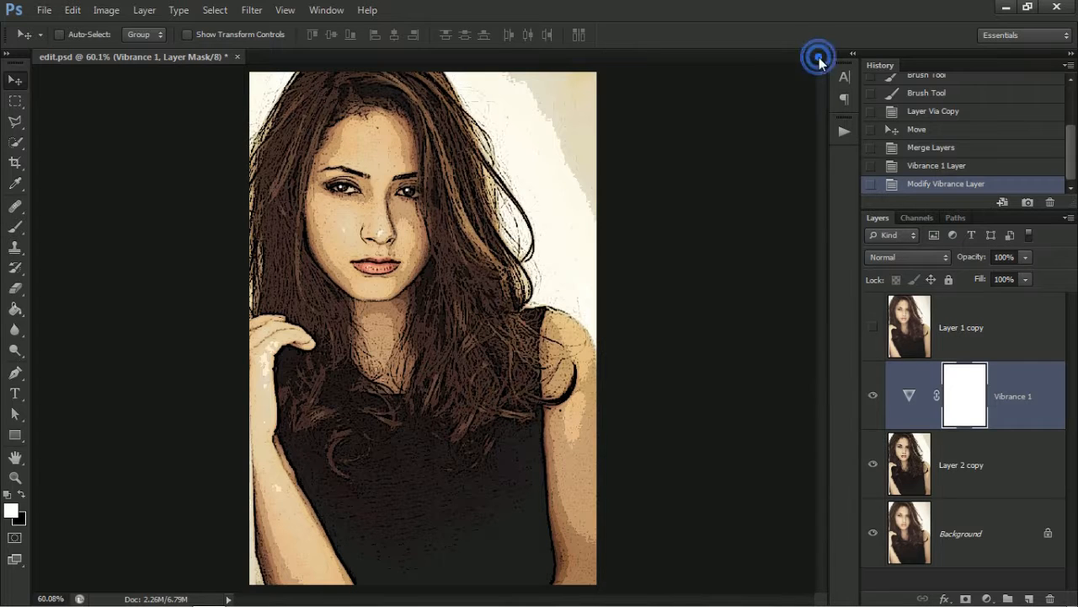
Make Layer 1 copy visible and apply a Color Halftone filter to it with a maximum radius of 5 pixels
click(872, 329)
click(908, 334)
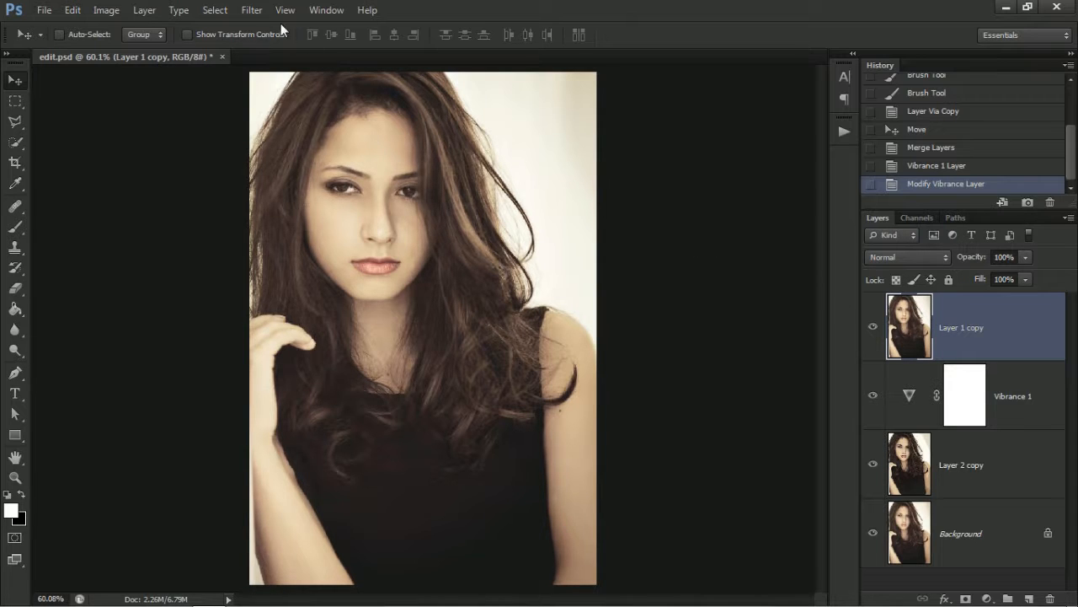
click(250, 10)
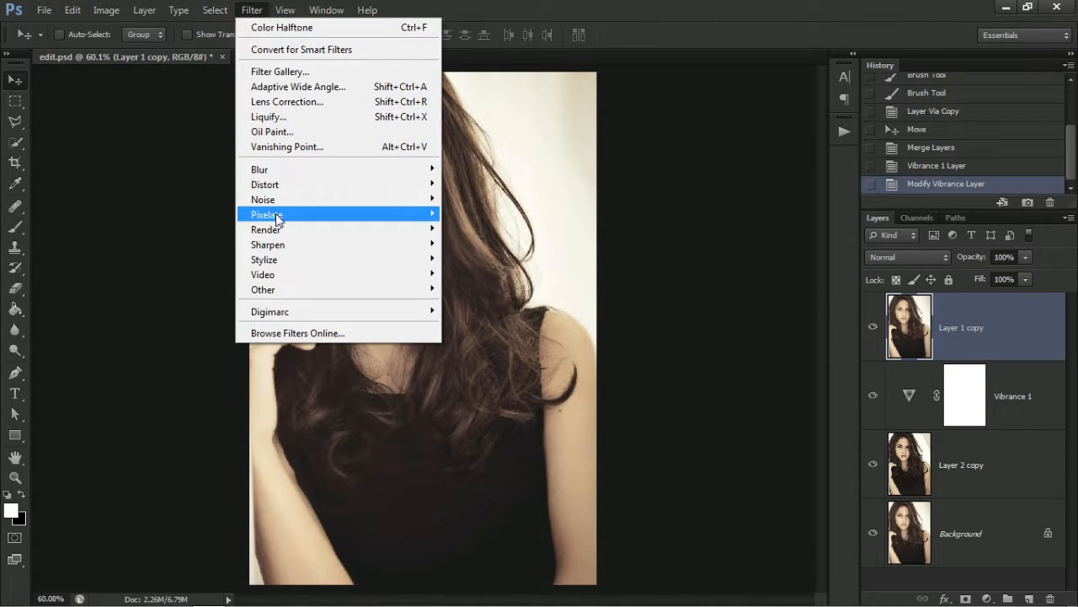
mouse_move(278, 218)
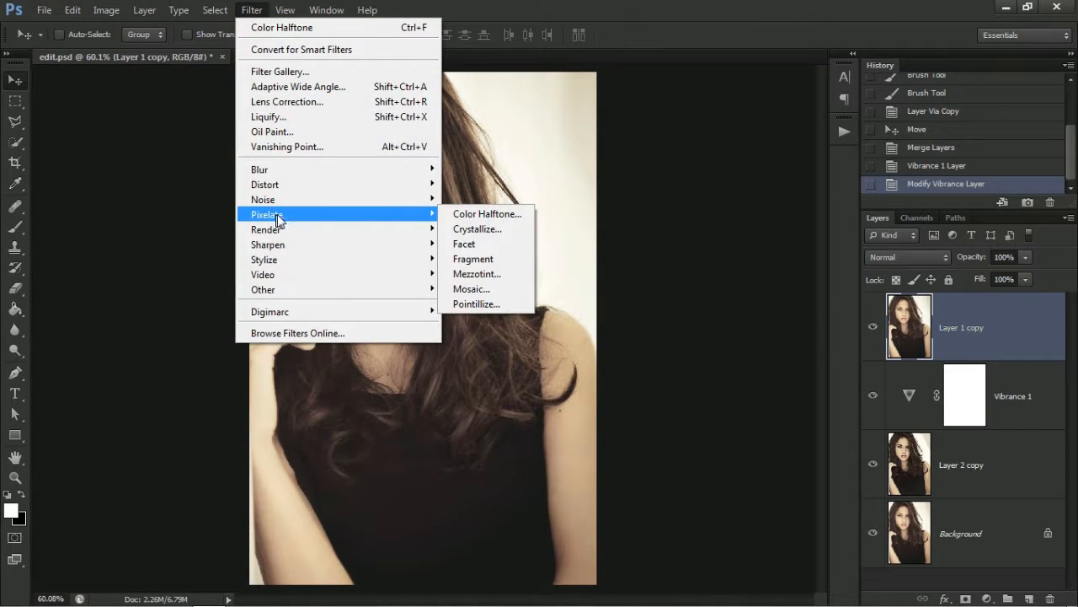
click(487, 214)
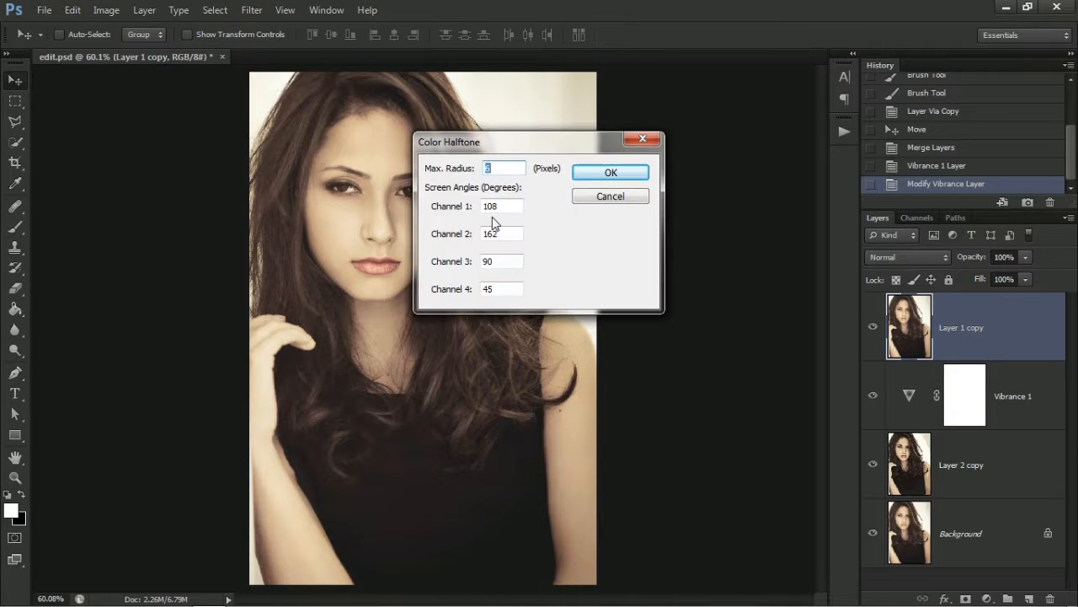
double_click(496, 170)
text(5)
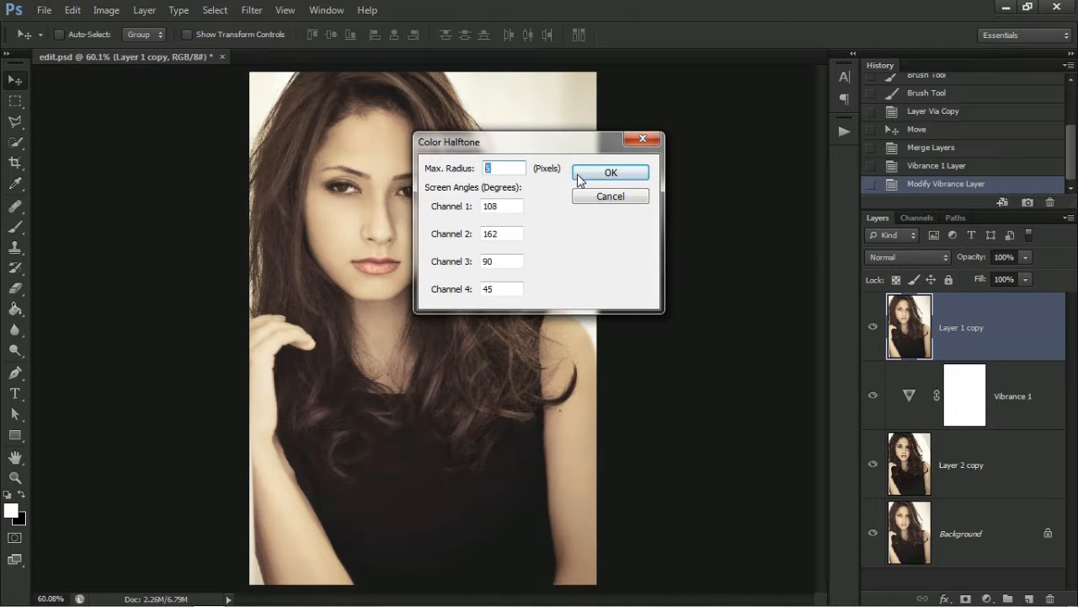
click(587, 177)
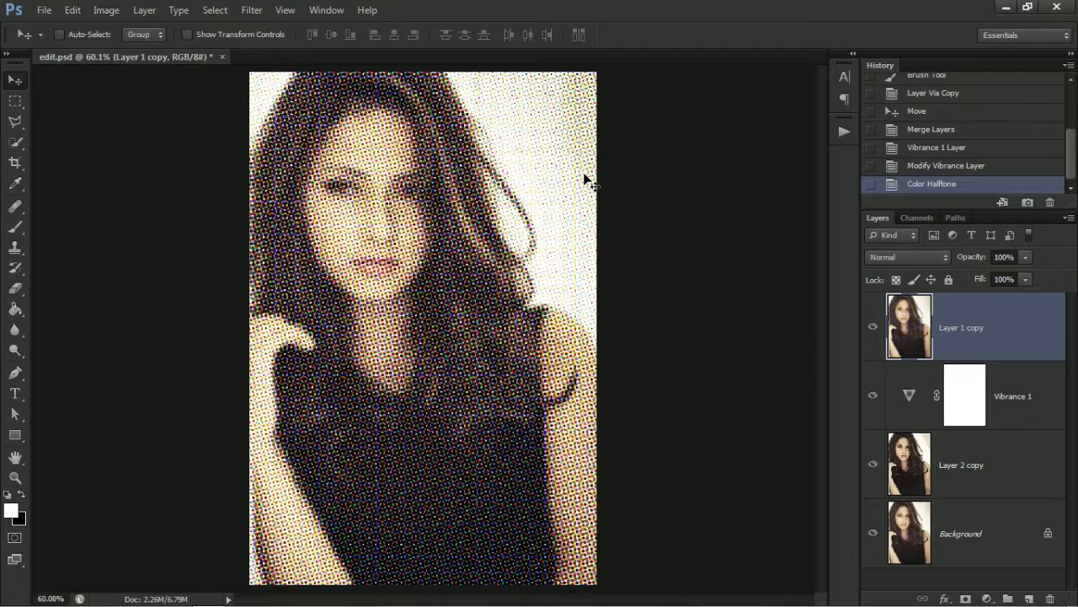
Set the blend mode of the halftone layer to Soft Light
click(925, 257)
click(898, 211)
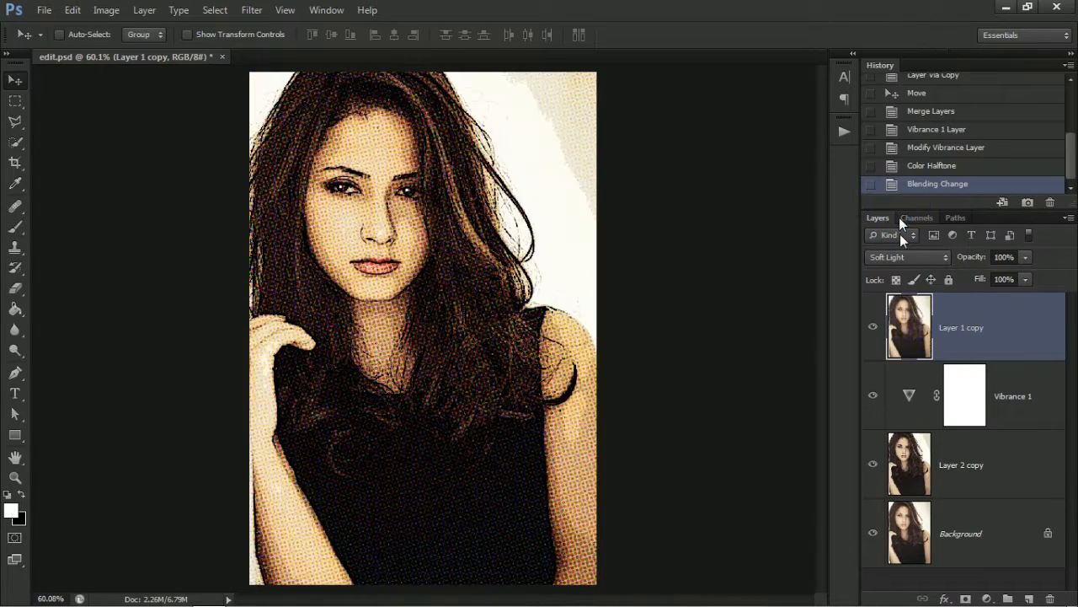
Add a white 13 px stroke positioned inside to Layer 1 copy as a border around the portrait
click(944, 598)
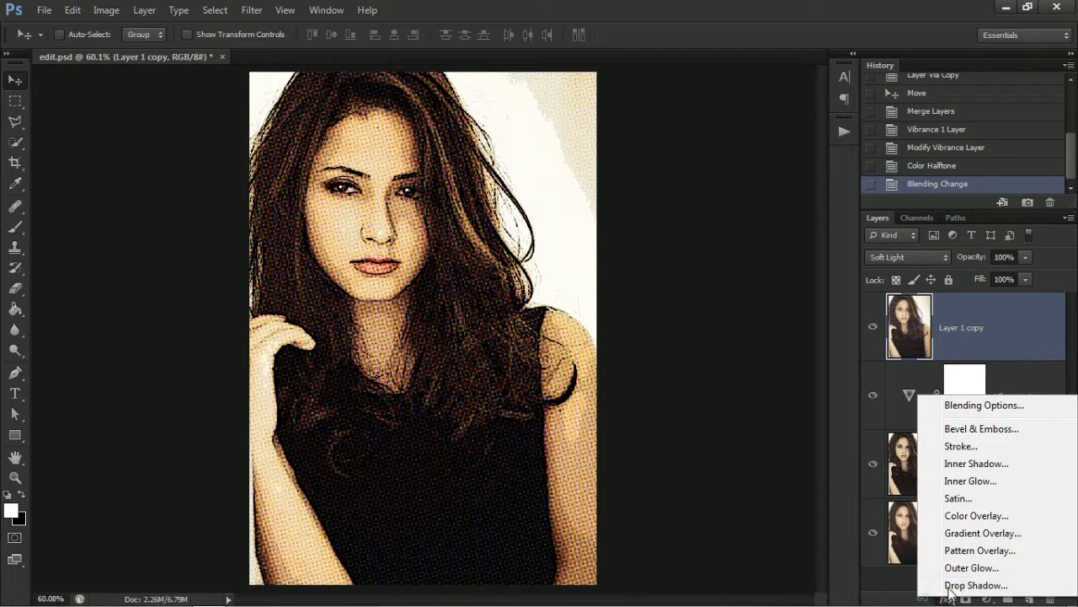
click(957, 447)
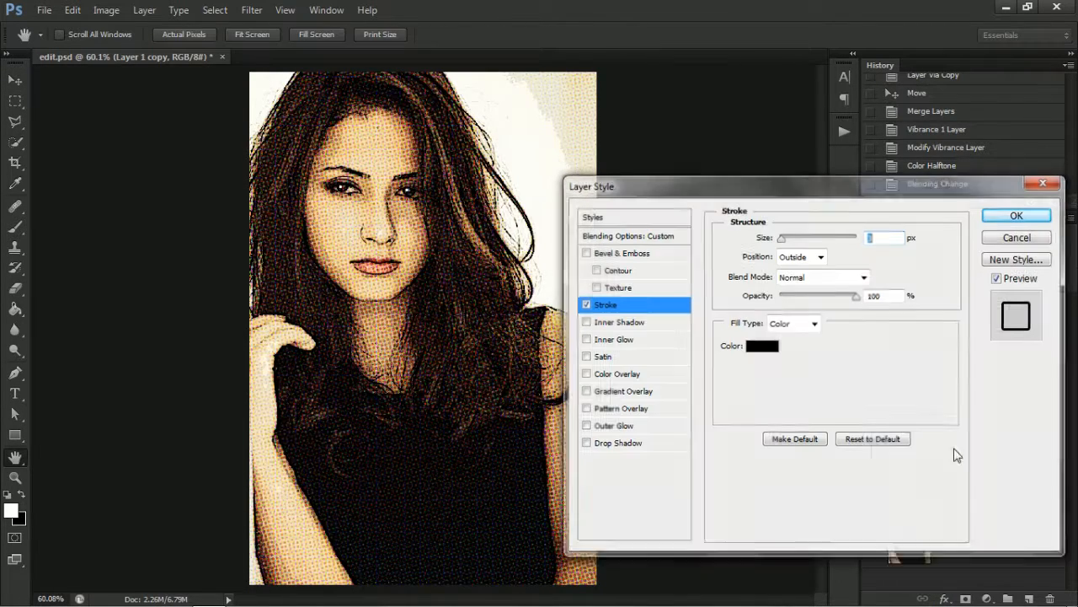
click(821, 256)
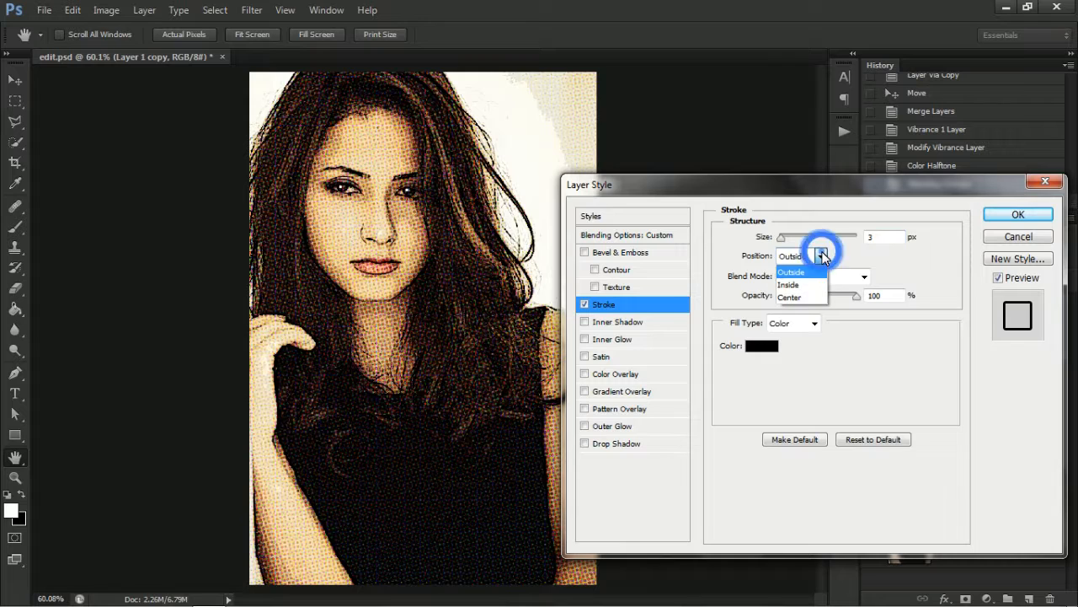
click(805, 286)
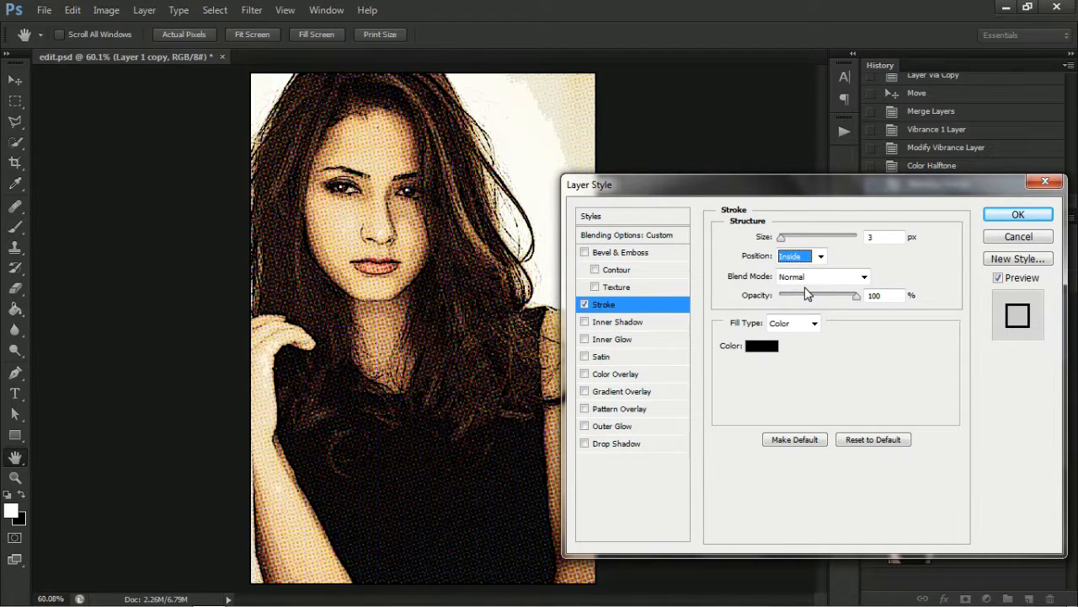
click(763, 344)
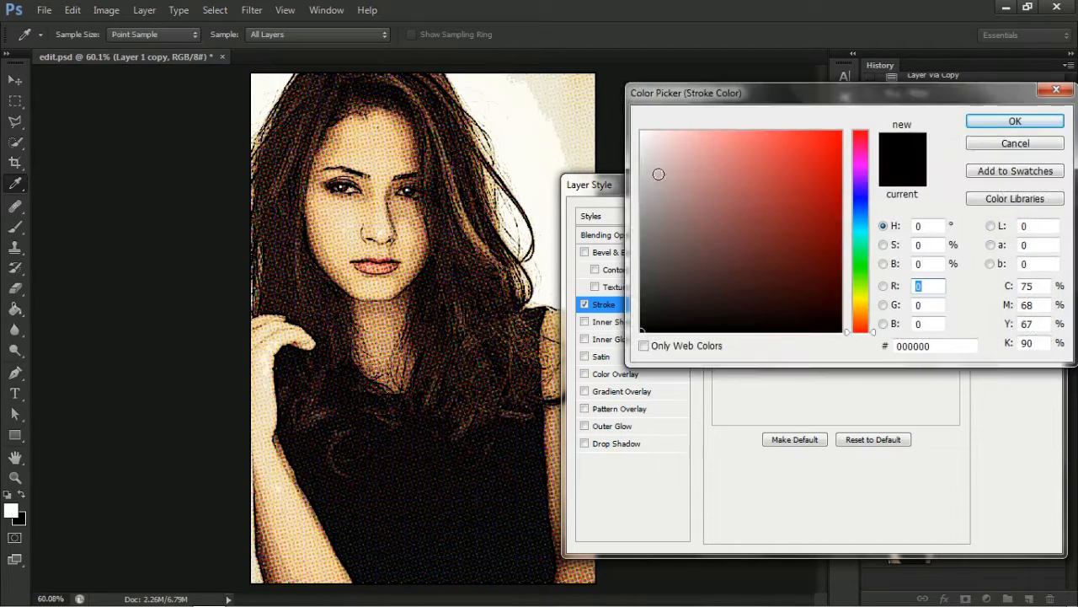
drag(659, 173, 642, 132)
click(1002, 122)
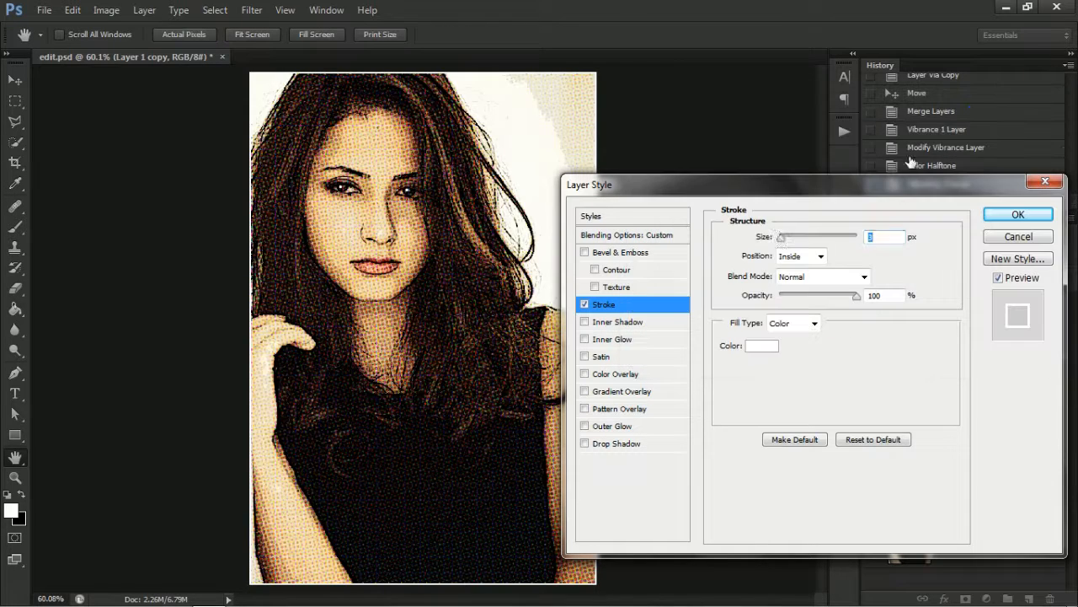
click(785, 238)
drag(792, 242, 788, 241)
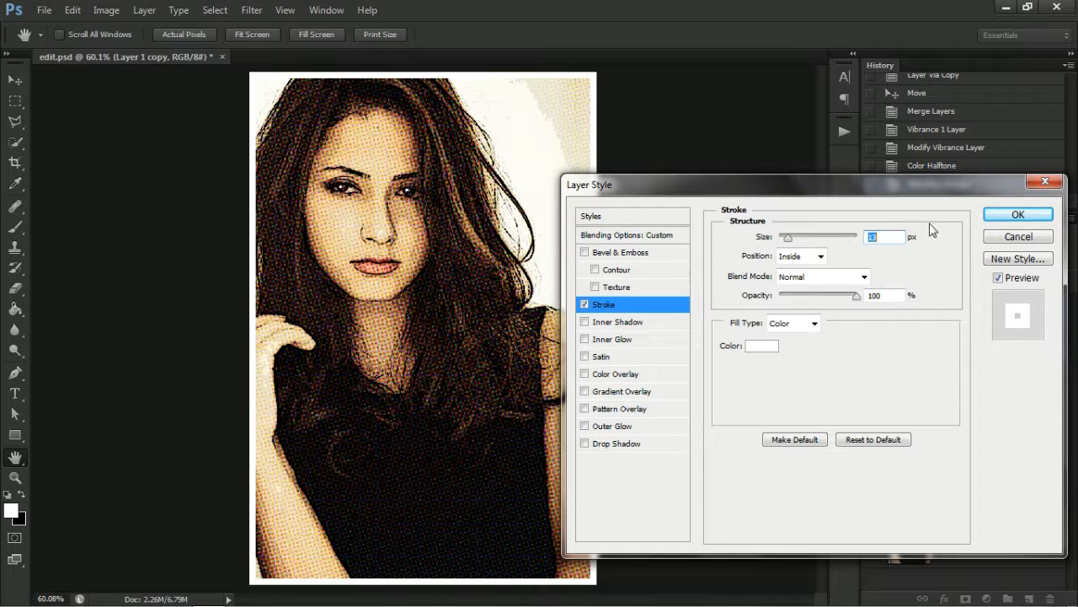
click(992, 218)
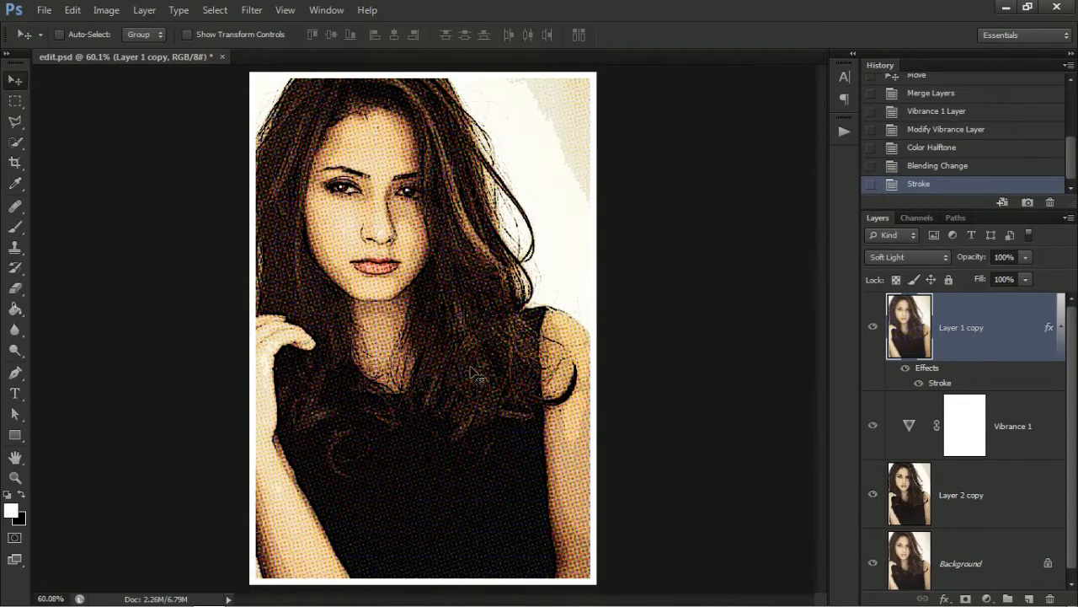
Add an Inner Glow effect to Layer 1 copy with Normal blend mode and black (000000) as its color
click(944, 598)
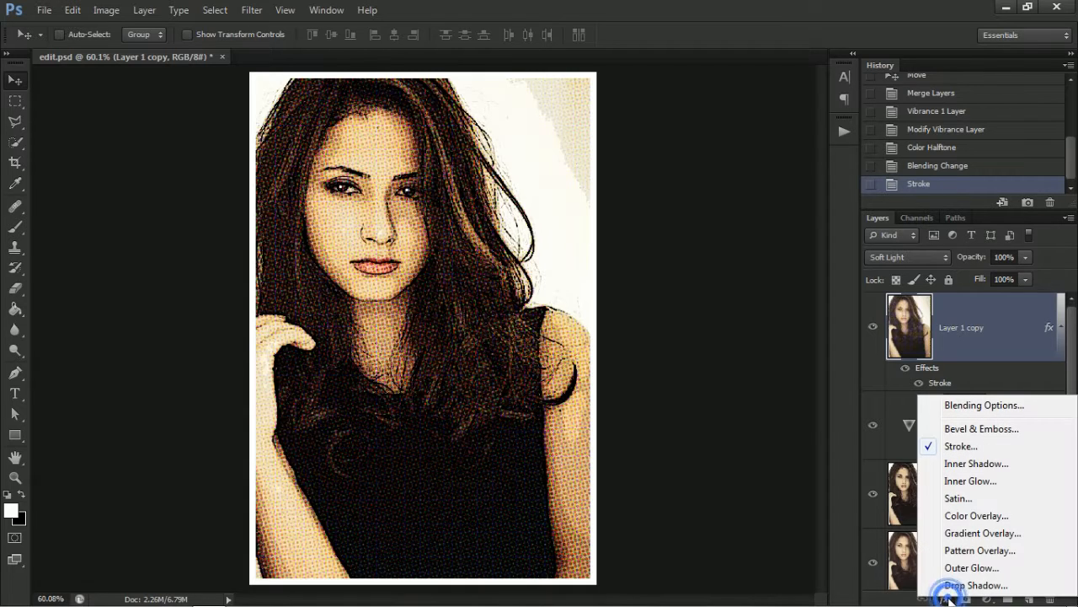
click(964, 481)
click(863, 238)
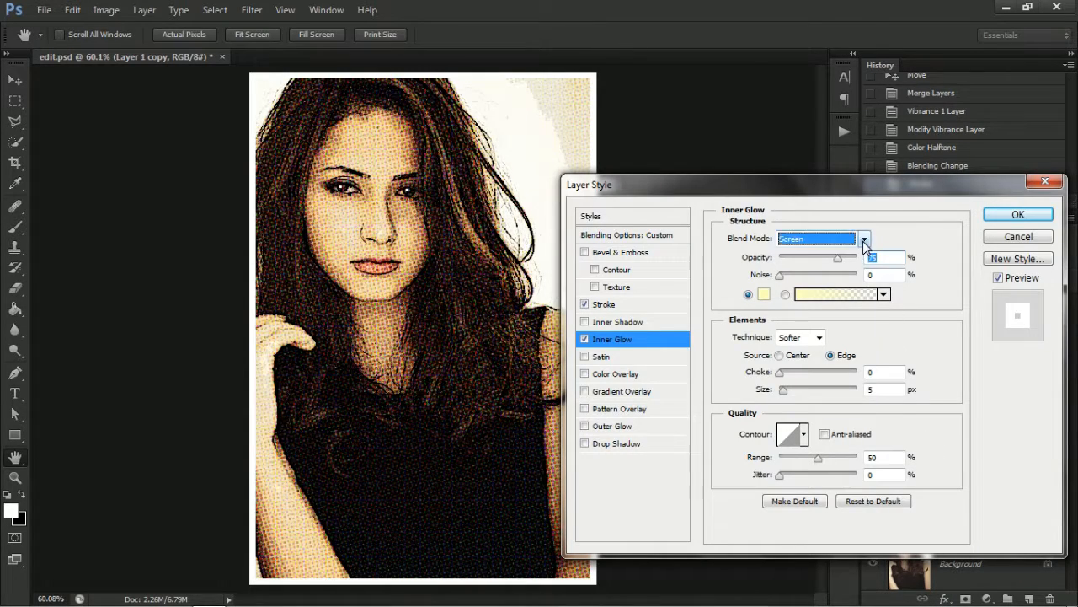
click(798, 9)
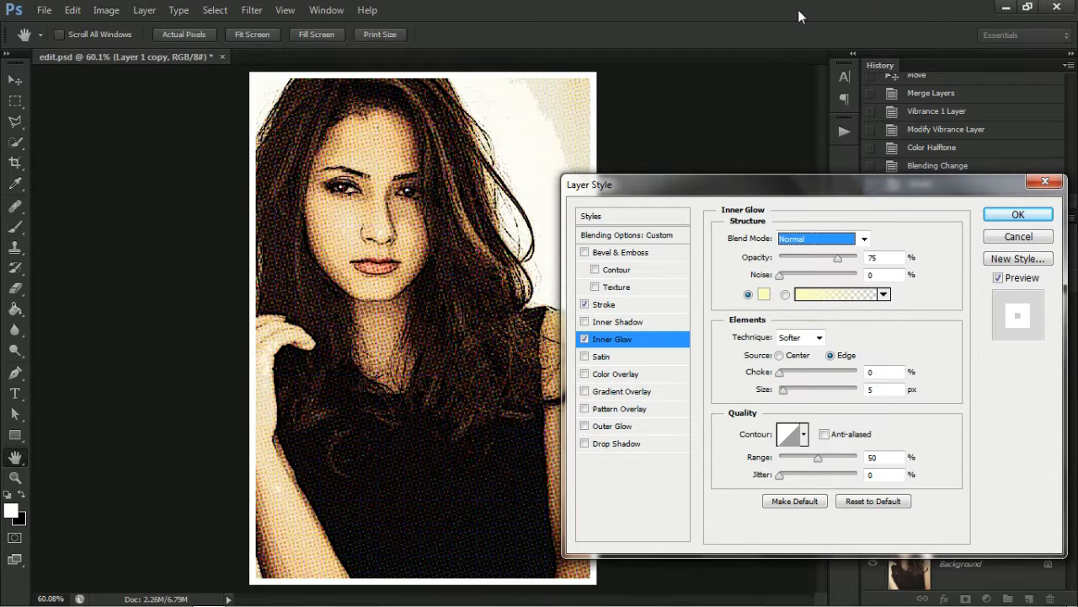
click(760, 296)
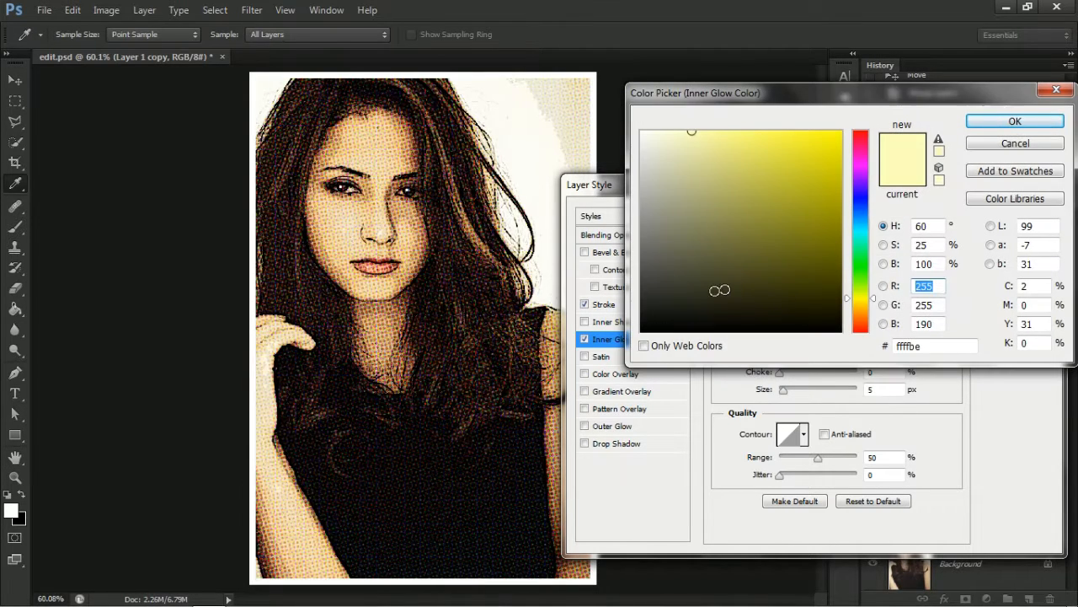
drag(680, 311, 597, 371)
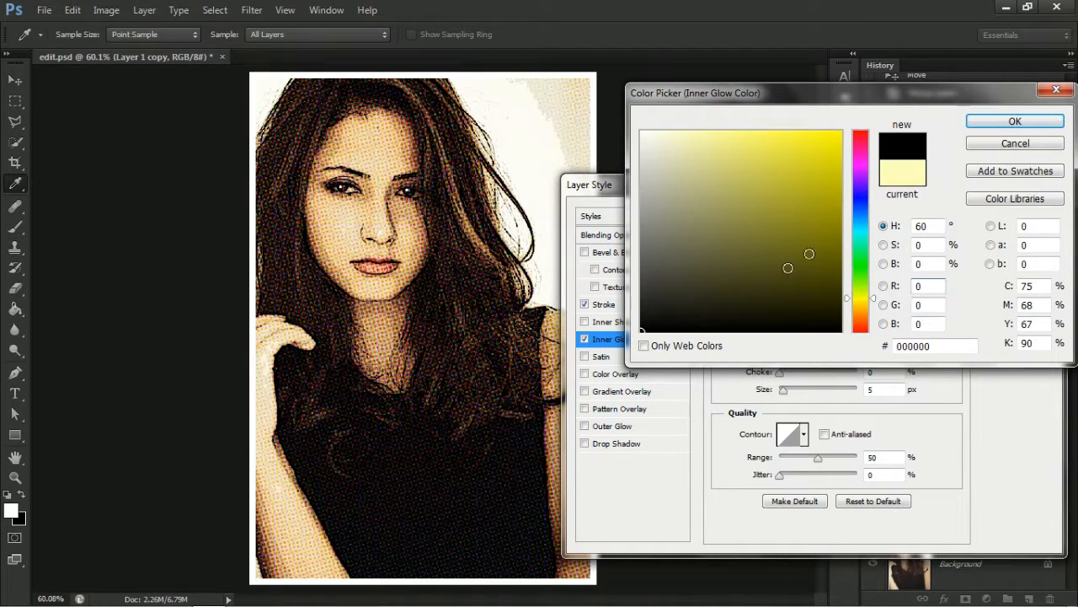
click(969, 122)
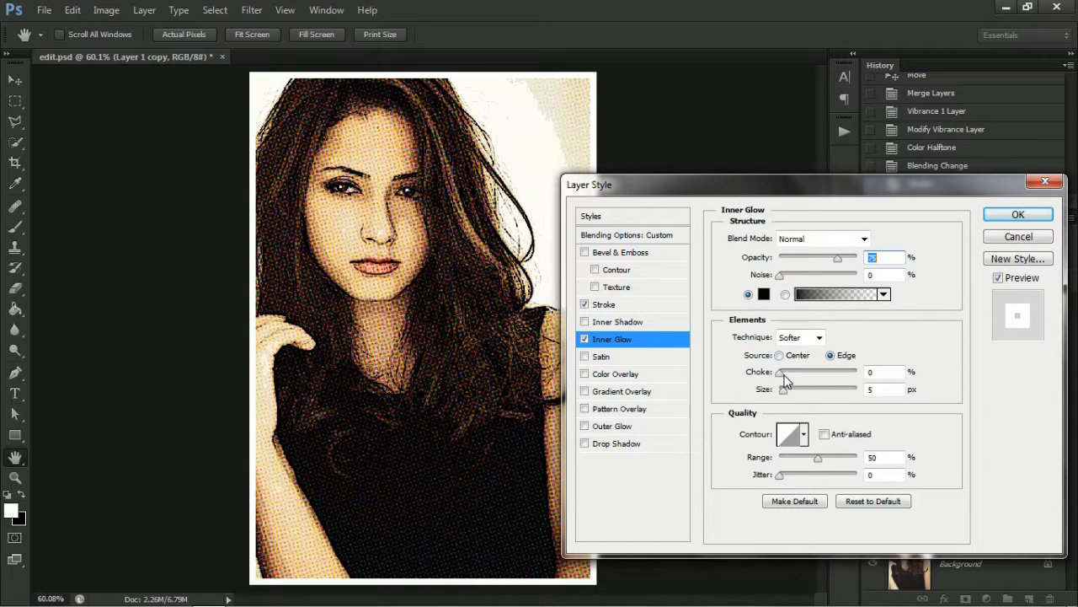
Set the inner glow's choke to 97% and size to 21 px, raise its opacity slightly, and apply the effect
drag(782, 378, 854, 376)
mouse_move(784, 398)
mouse_down()
mouse_move(803, 396)
mouse_move(792, 396)
mouse_up()
drag(837, 259, 847, 259)
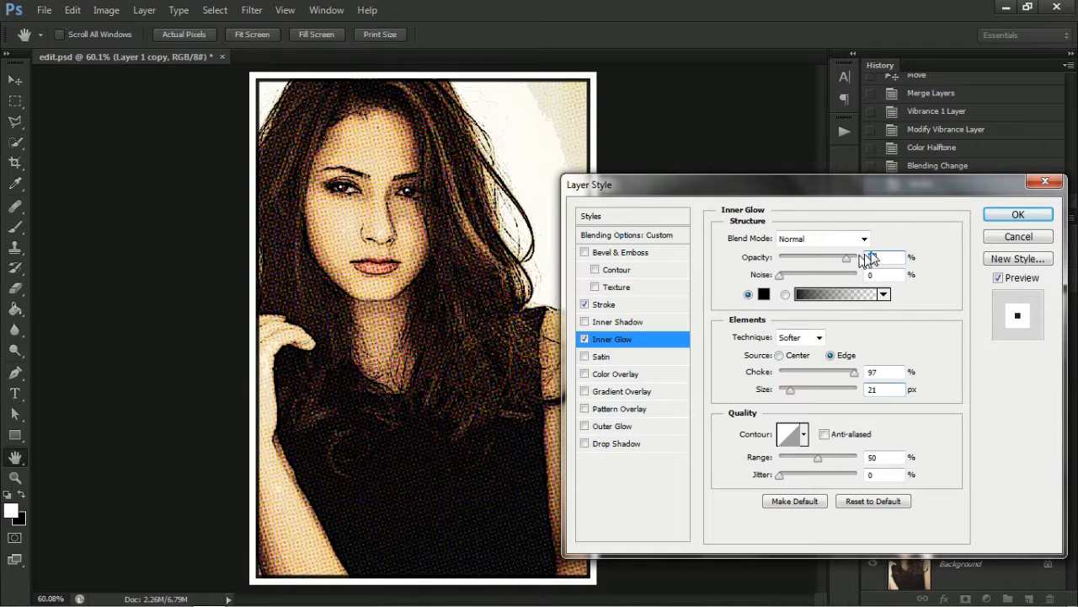
click(988, 217)
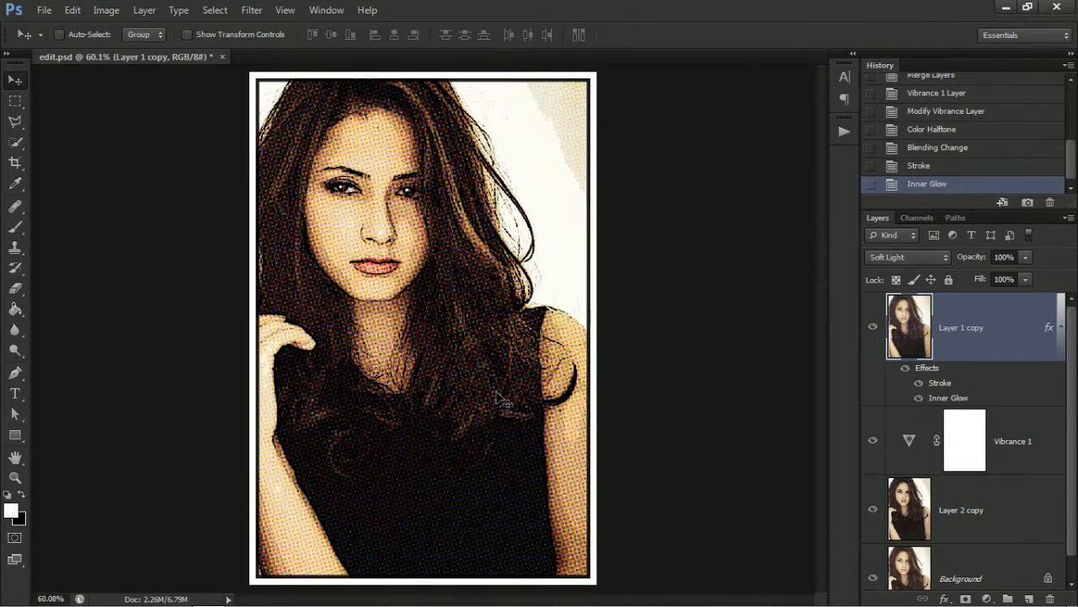
Create a new layer on top and replace the Custom Shape tool's shapes with the Talk Bubbles set
key(x)
click(1029, 598)
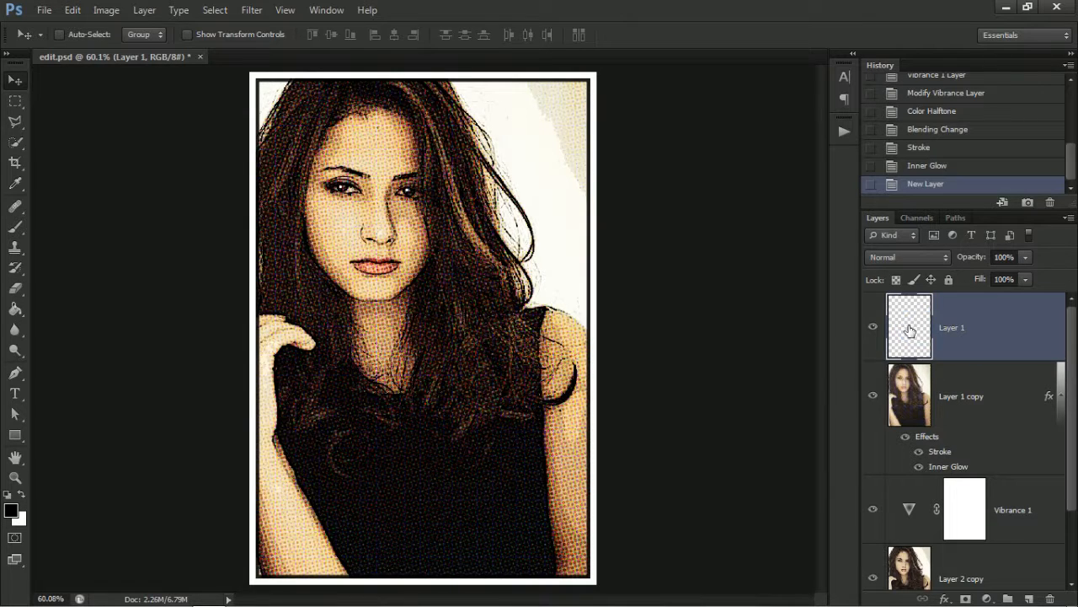
click(20, 434)
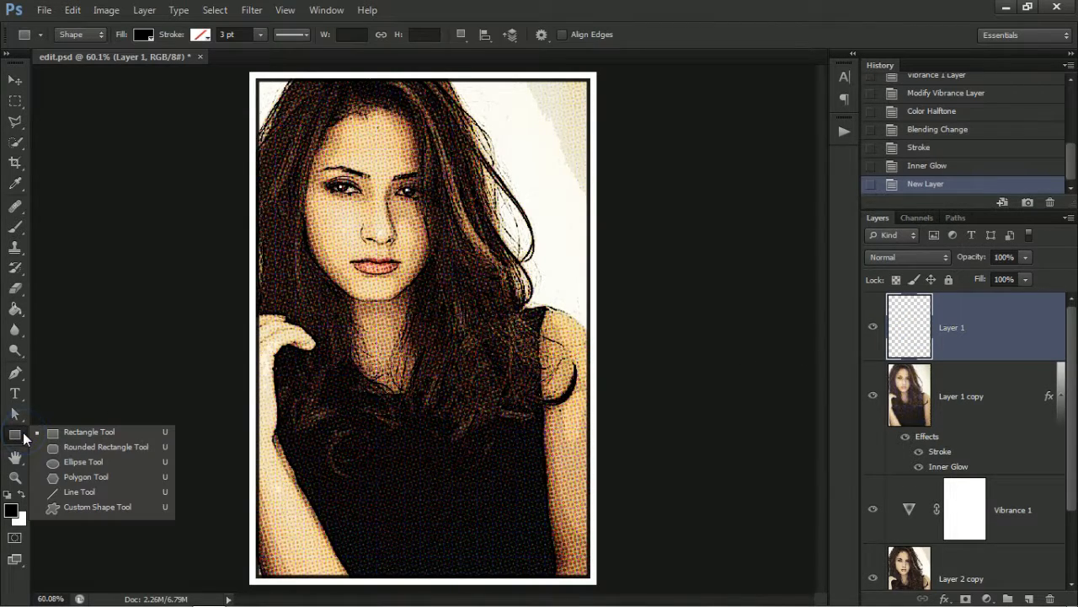
click(72, 507)
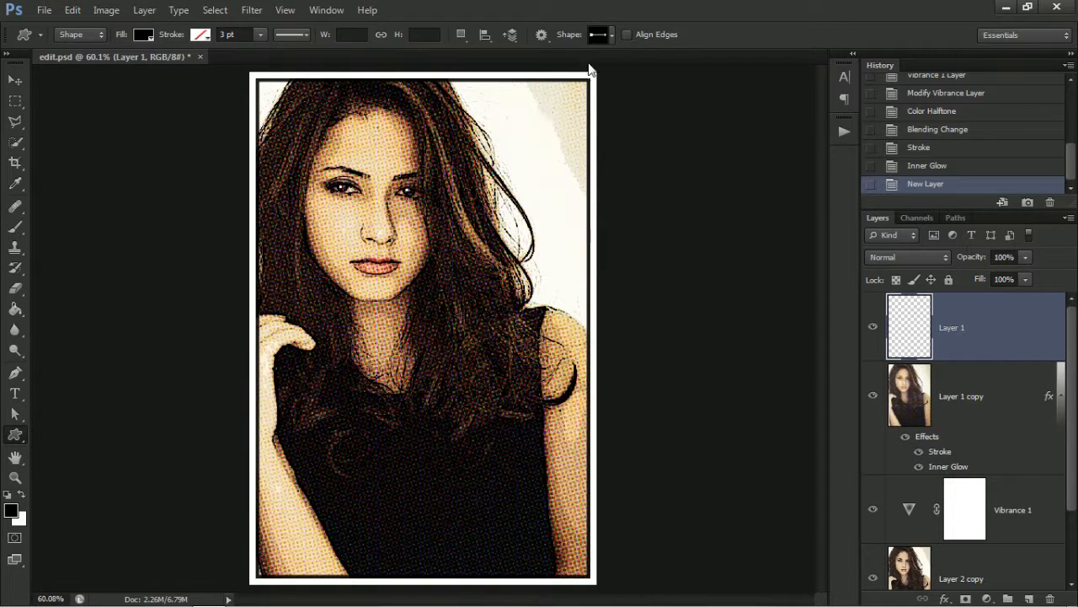
click(608, 39)
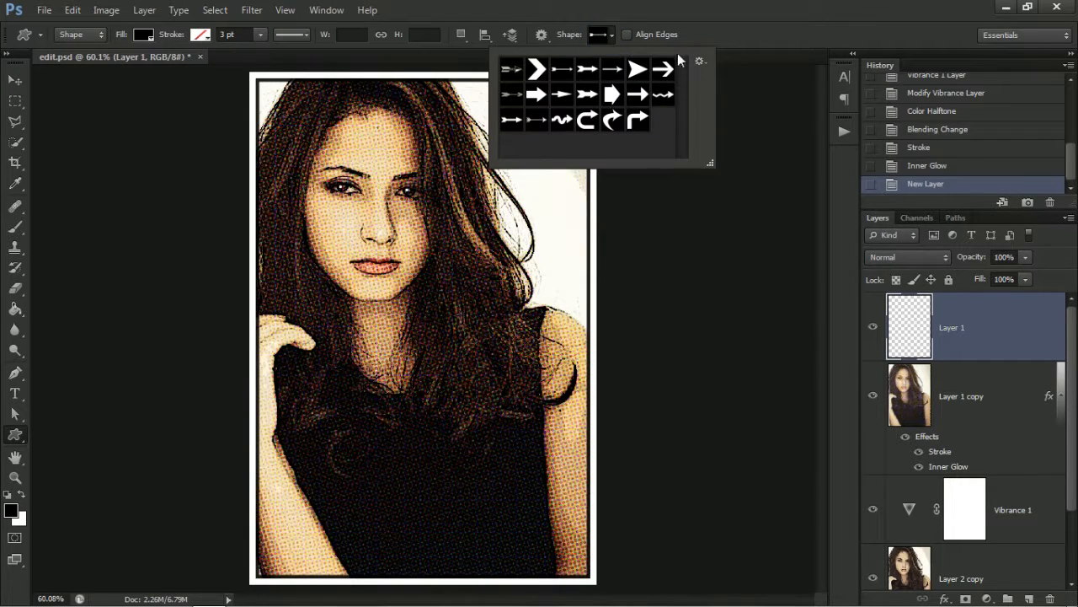
click(699, 60)
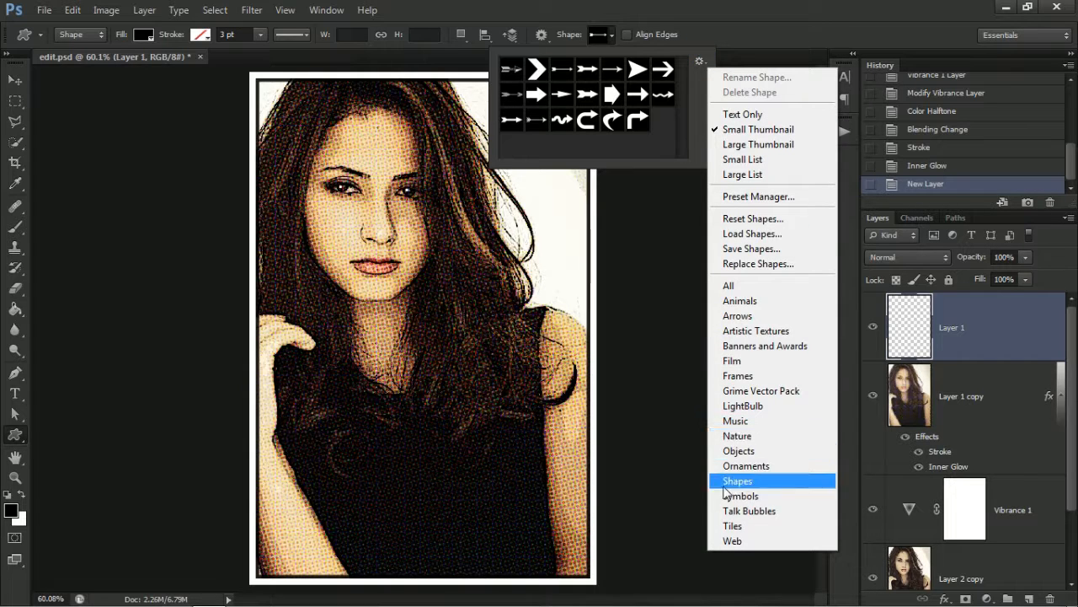
click(747, 511)
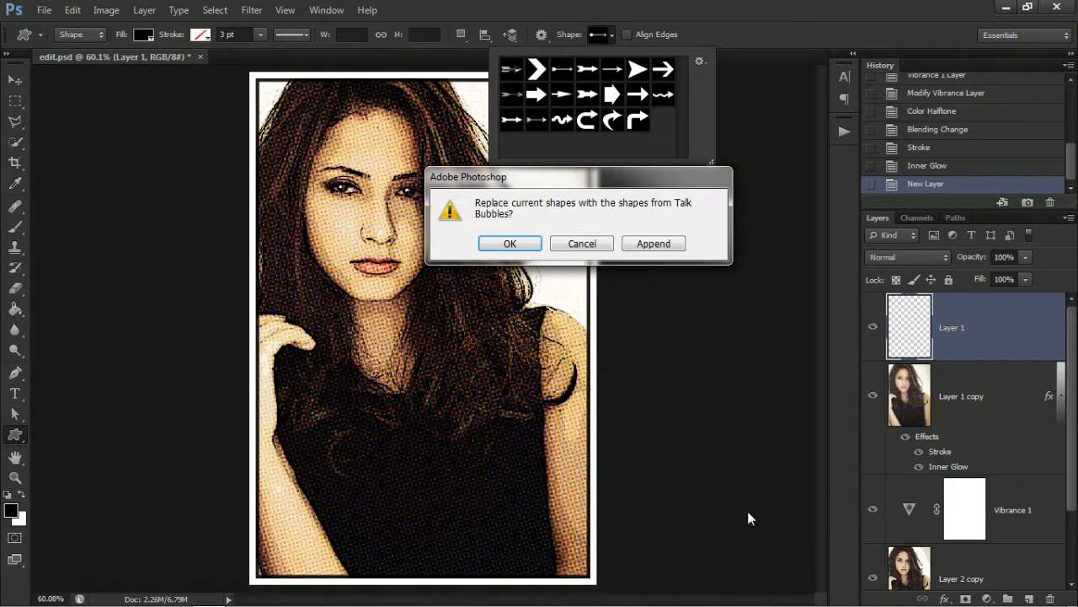
click(510, 243)
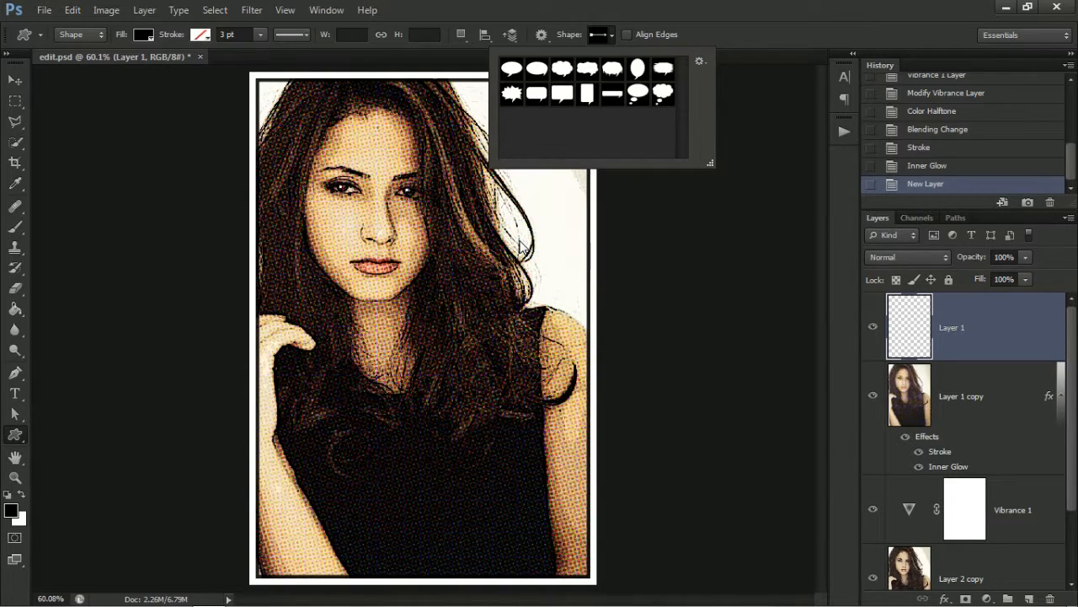
Draw a white oval thought bubble about 328 by 317 px beside the woman's face
click(639, 95)
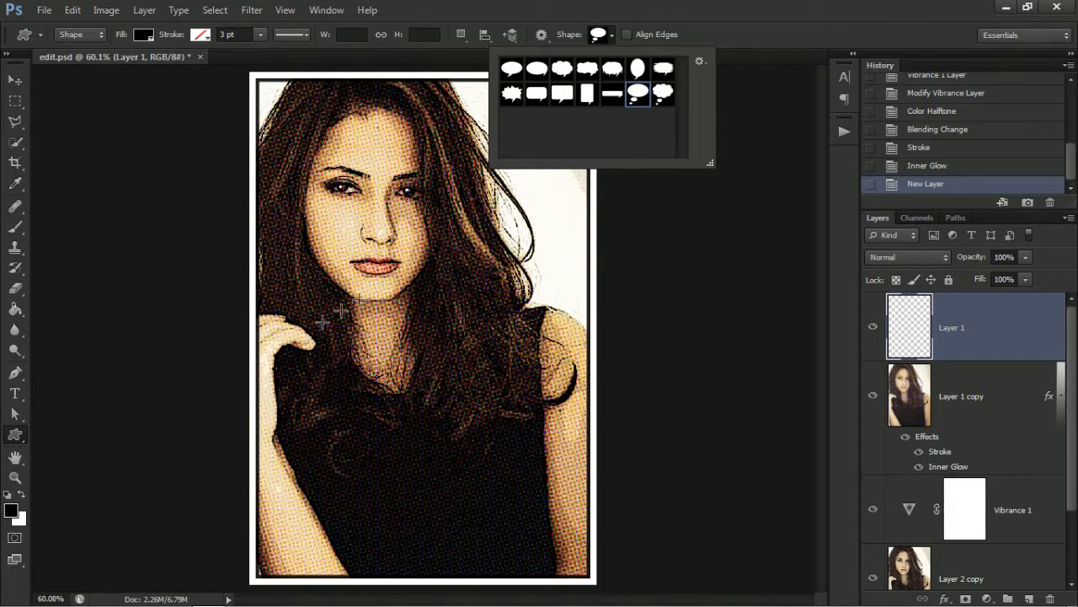
click(22, 497)
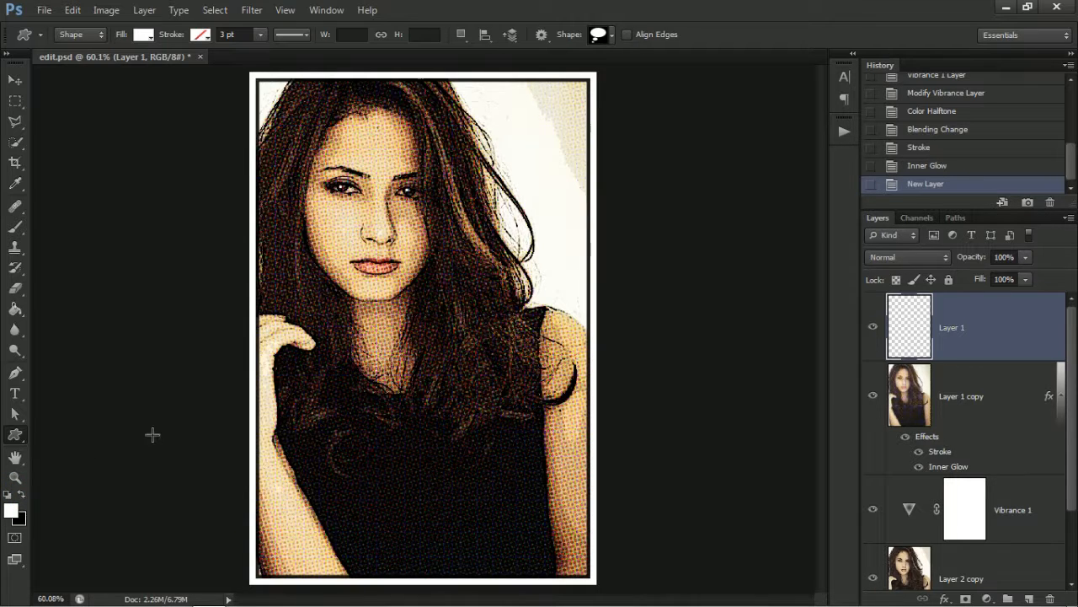
drag(428, 167, 584, 304)
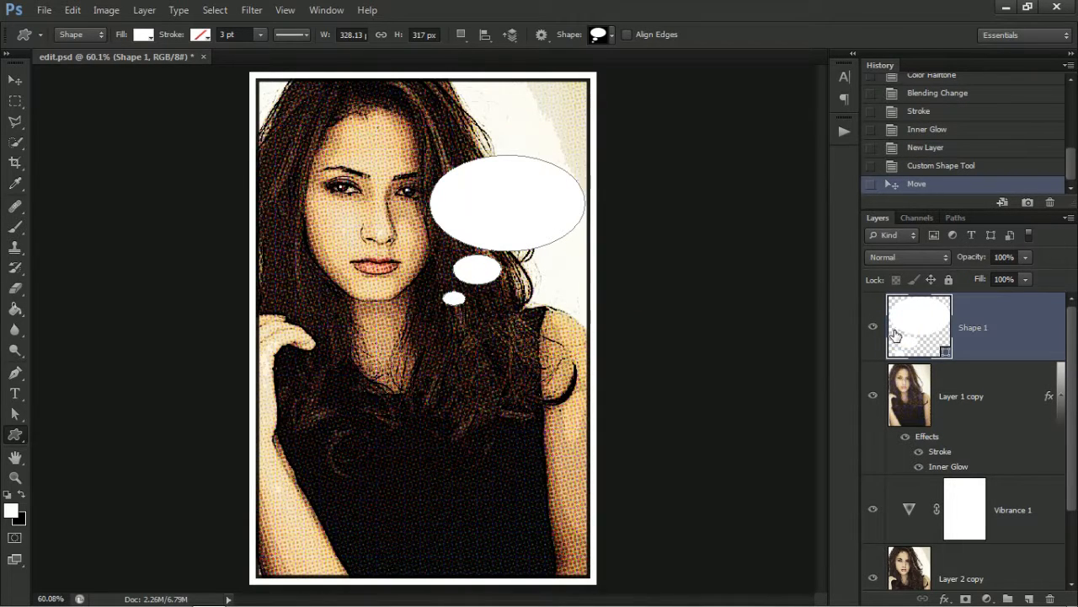
Move the thought bubble up and scale it to about 82%, placing it near the portrait's upper-right corner
click(15, 80)
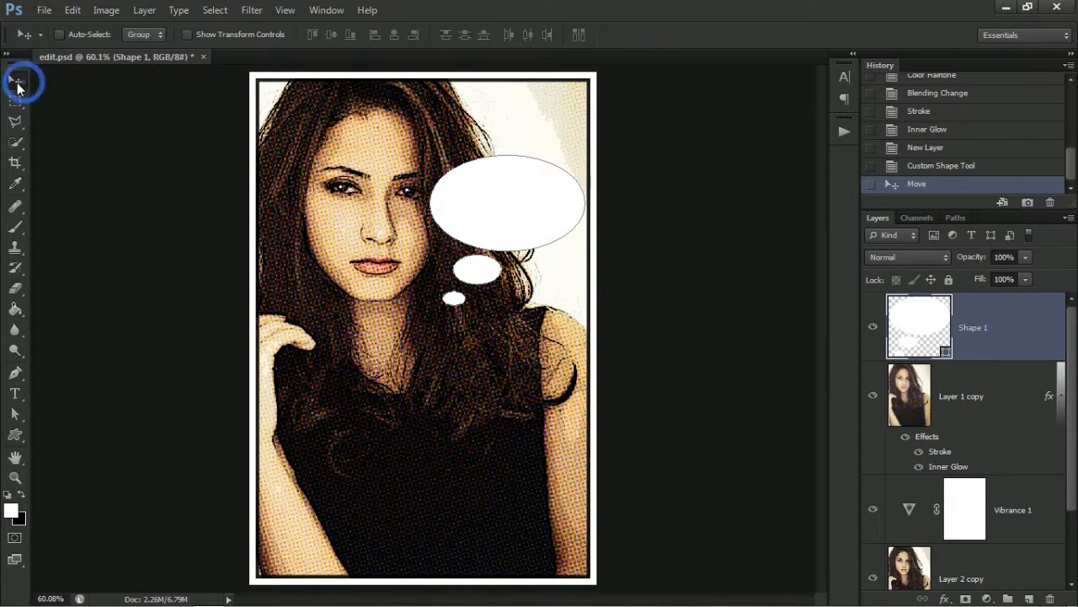
drag(497, 226, 494, 180)
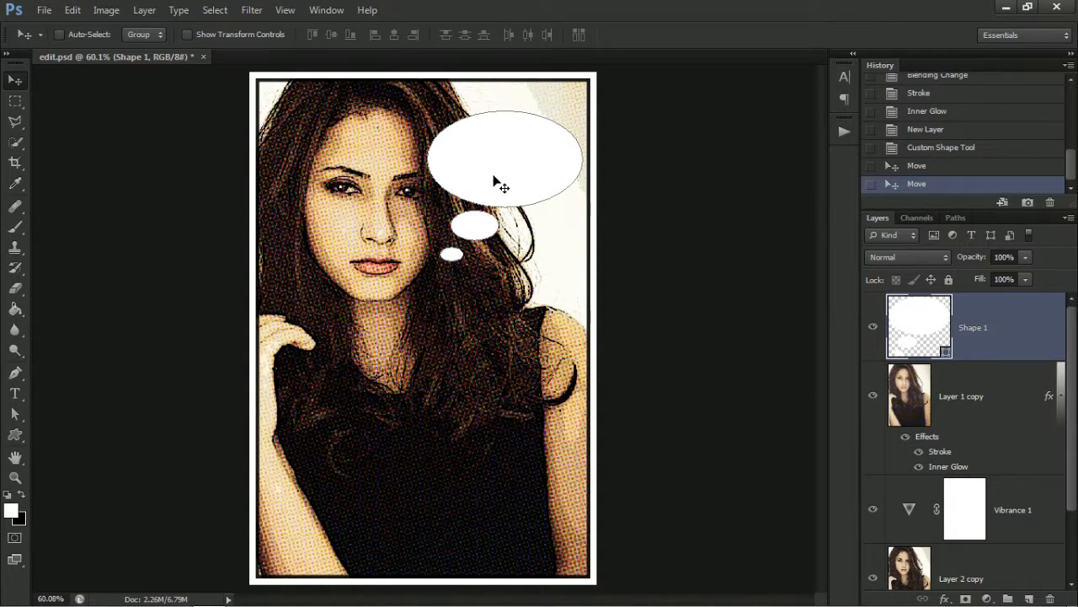
key(ctrl+t)
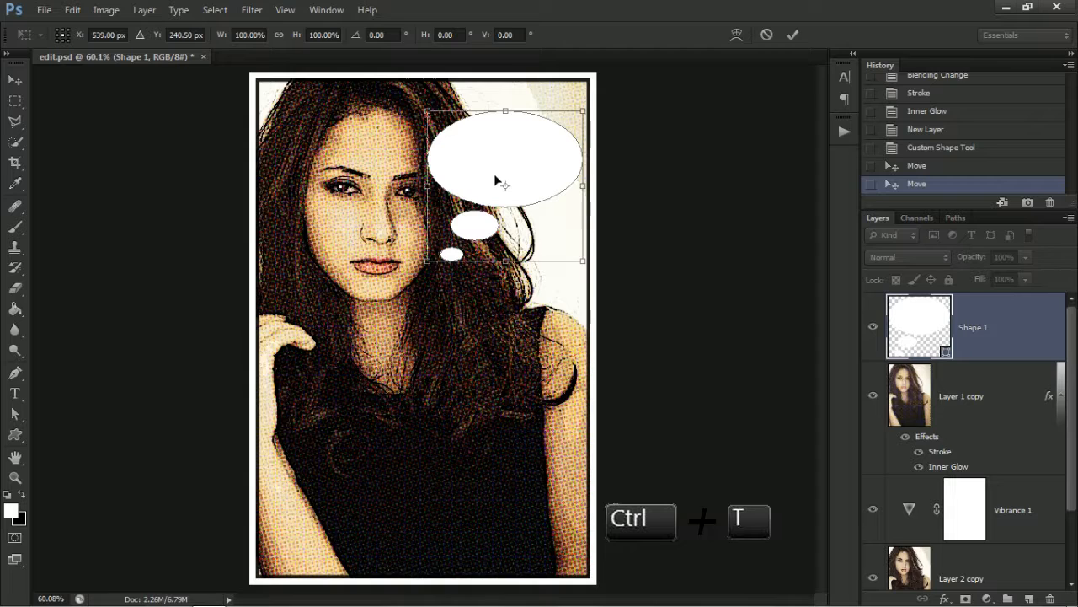
drag(585, 262, 559, 237)
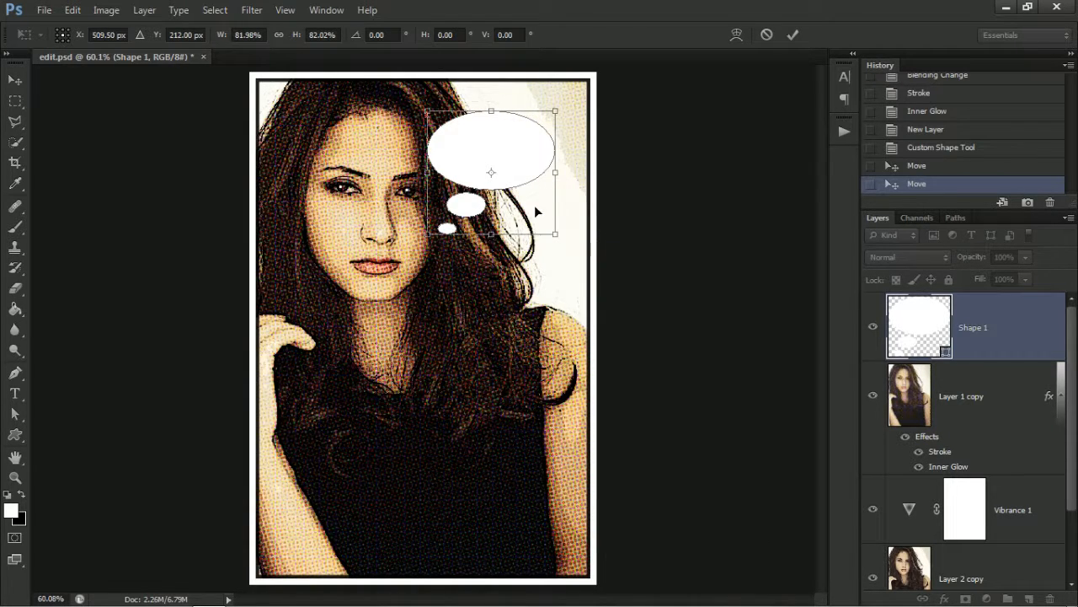
drag(530, 203, 549, 203)
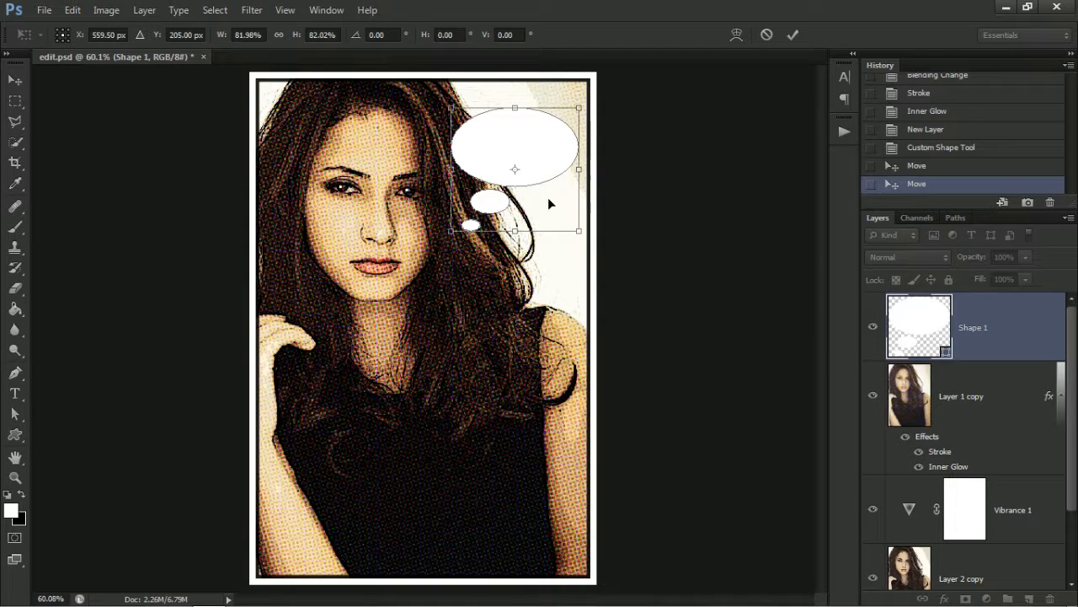
key(Return)
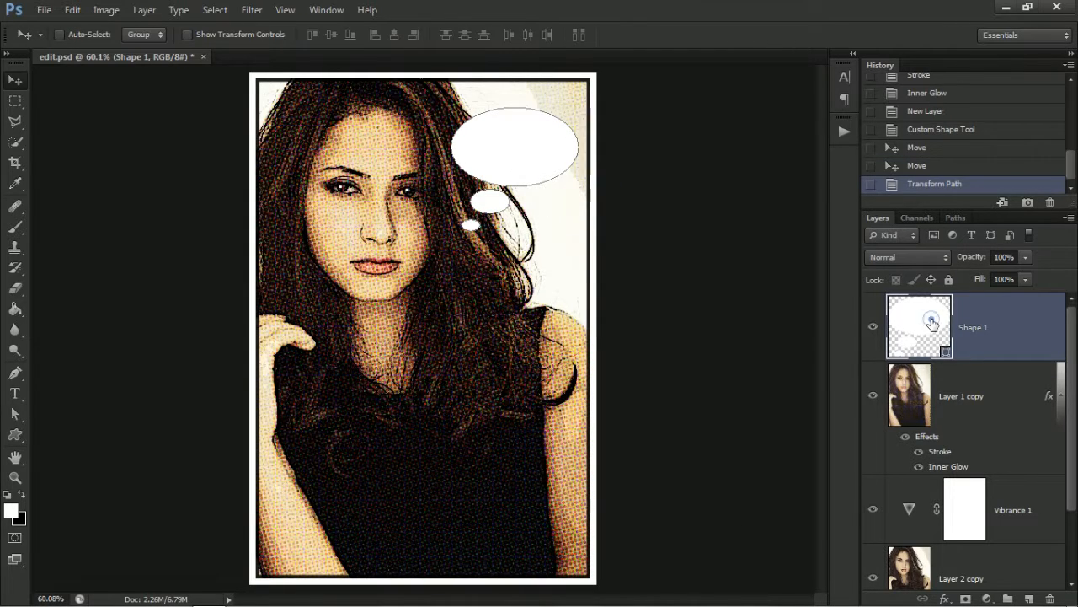
Add a black 3 px stroke positioned outside to the thought bubble shape
click(944, 599)
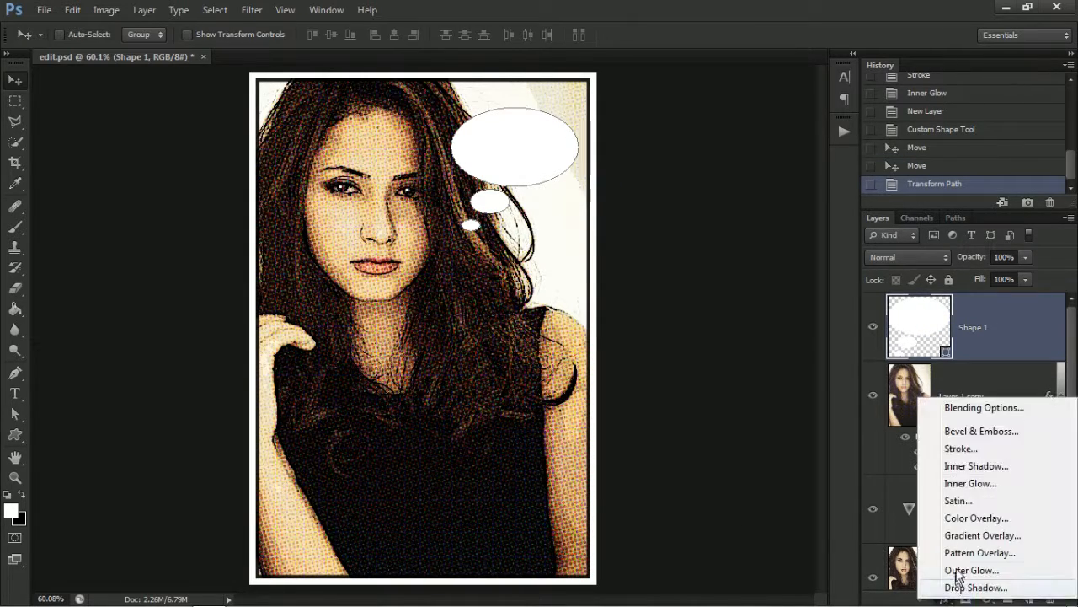
click(961, 449)
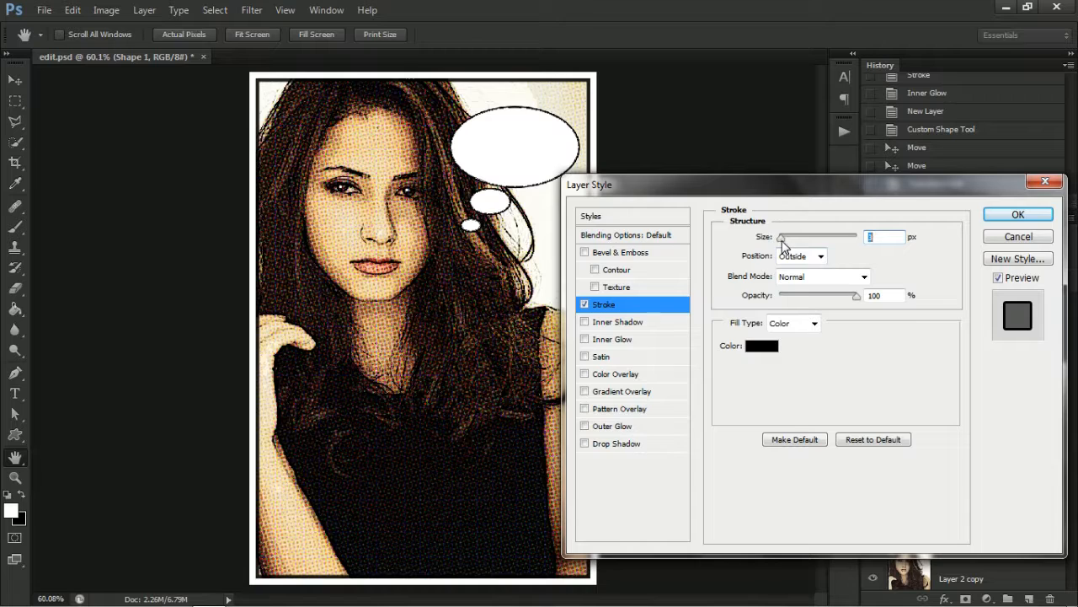
drag(783, 239, 782, 241)
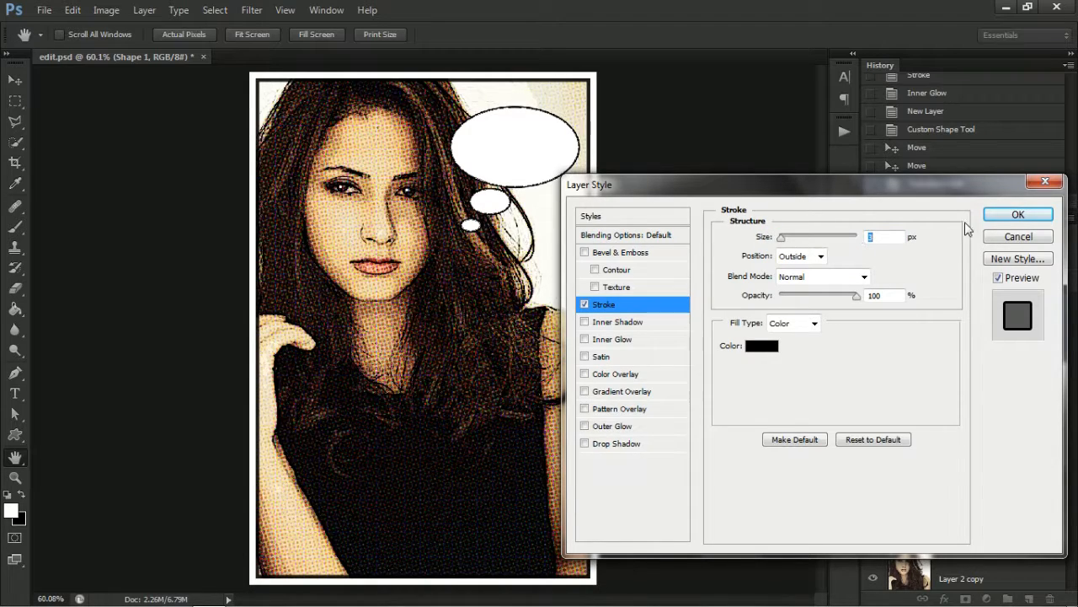
click(1016, 216)
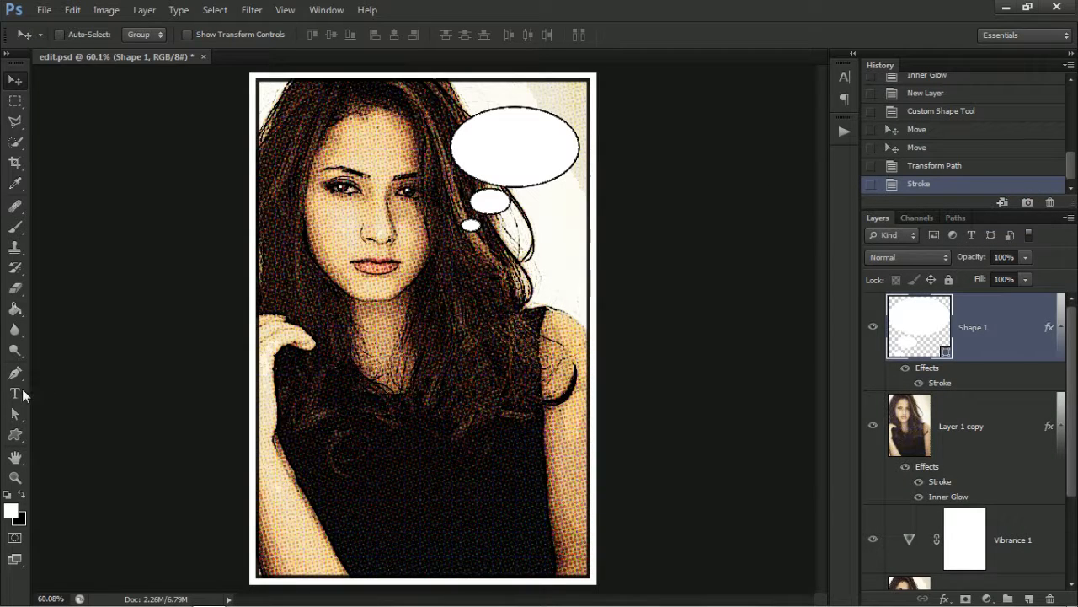
Add the text "AMAZING..." over the portrait in black Yikes! font at 58.33 pt
click(15, 393)
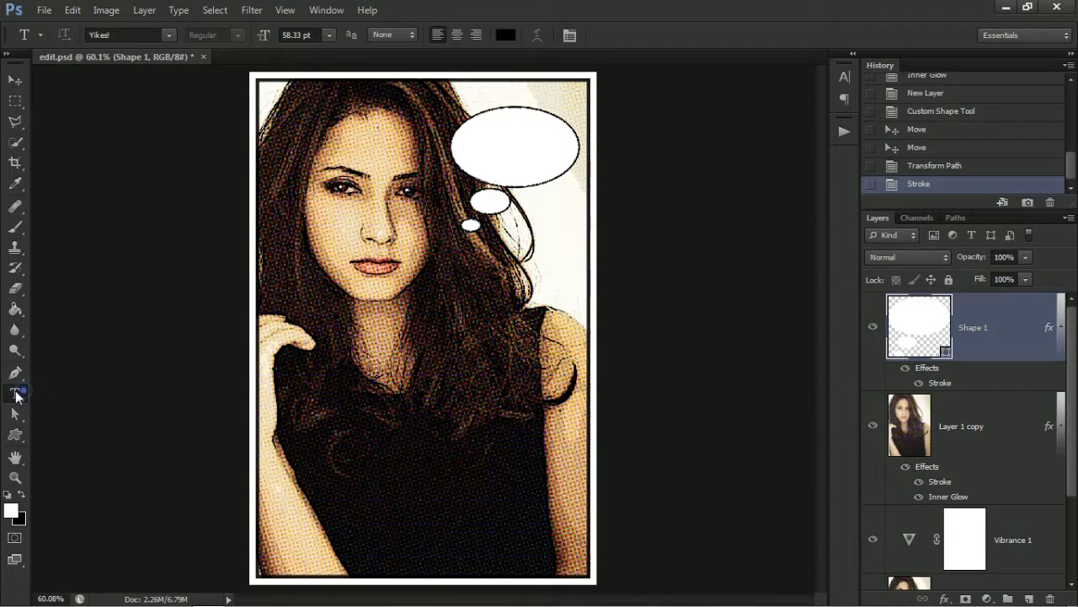
click(408, 221)
text(AHH)
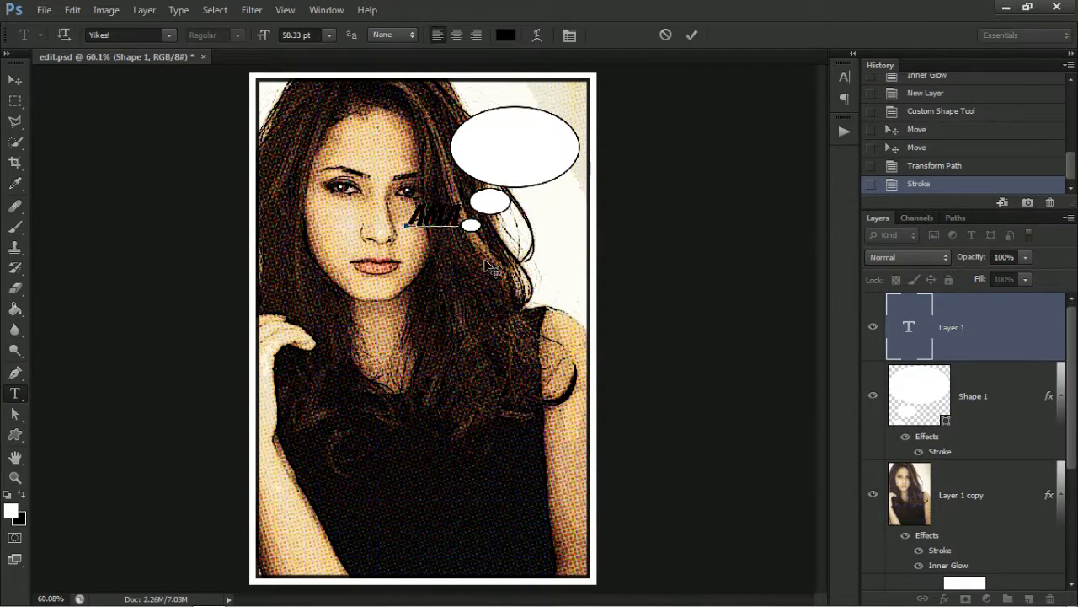
text(ZING...)
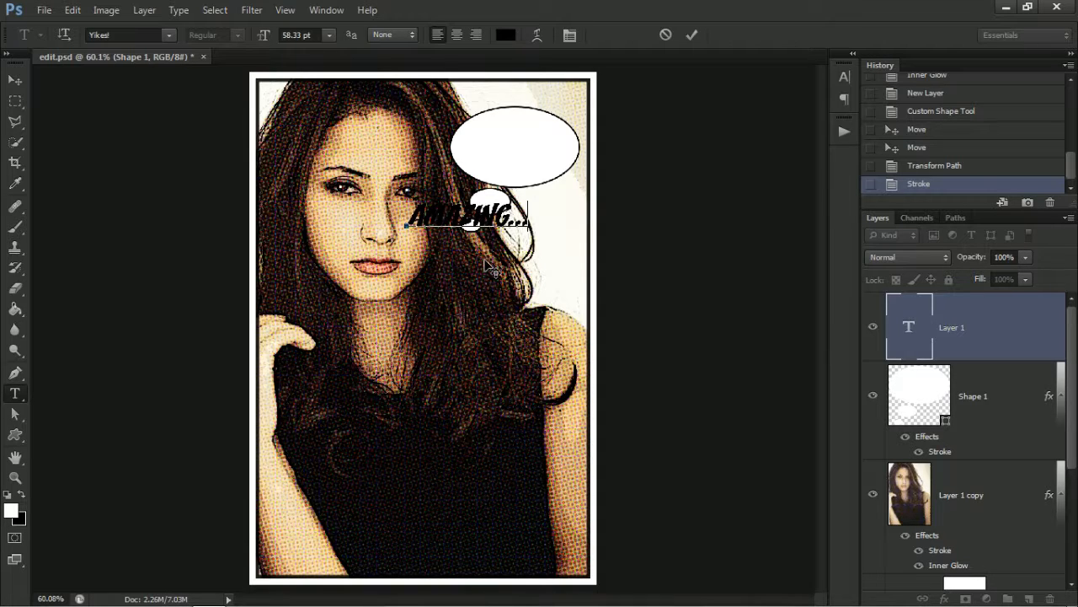
Move the AMAZING... text into the large bubble, enlarge it to about 111%, and nudge it up into place
click(15, 79)
drag(426, 221, 498, 149)
key(ctrl+t)
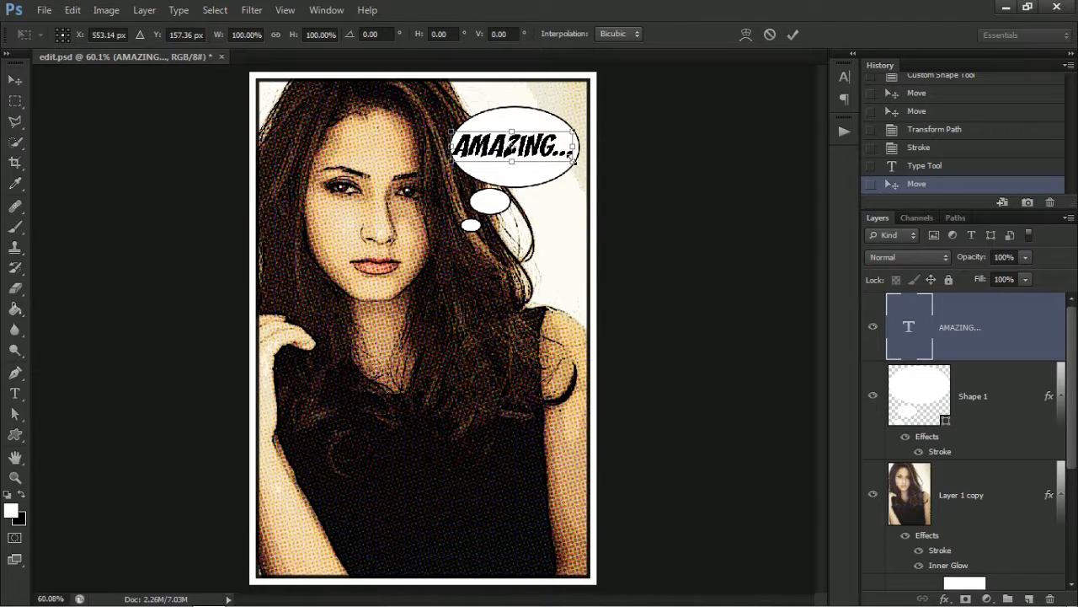
drag(572, 158, 588, 165)
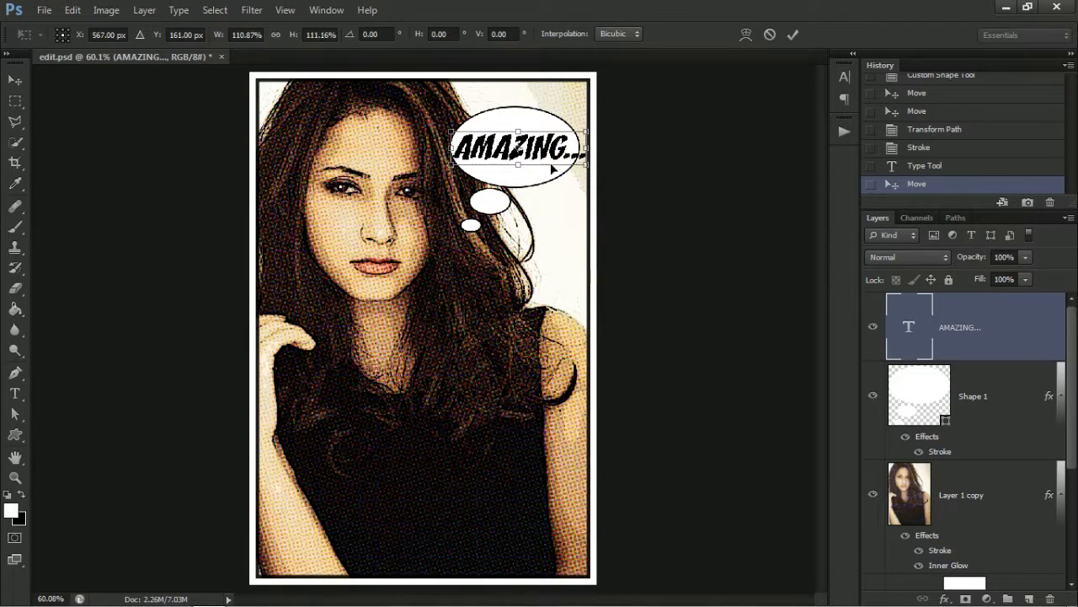
drag(515, 163, 533, 157)
key(Return)
key(Up)
key(Up)
key(Up)
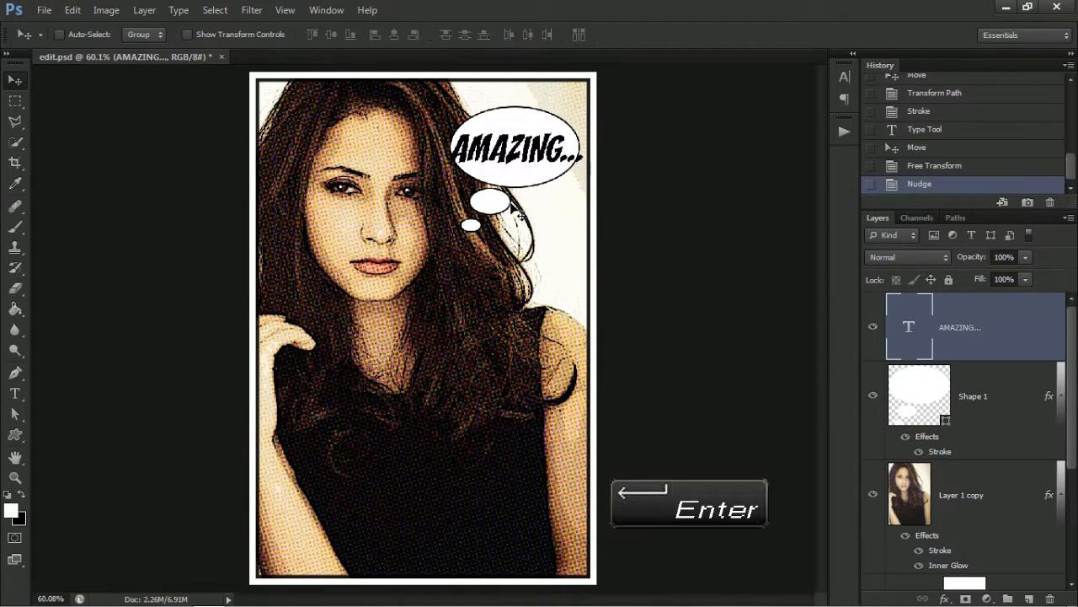
Add a white (#ffffff) 6 px stroke positioned outside to the AMAZING... text layer
click(944, 599)
click(953, 452)
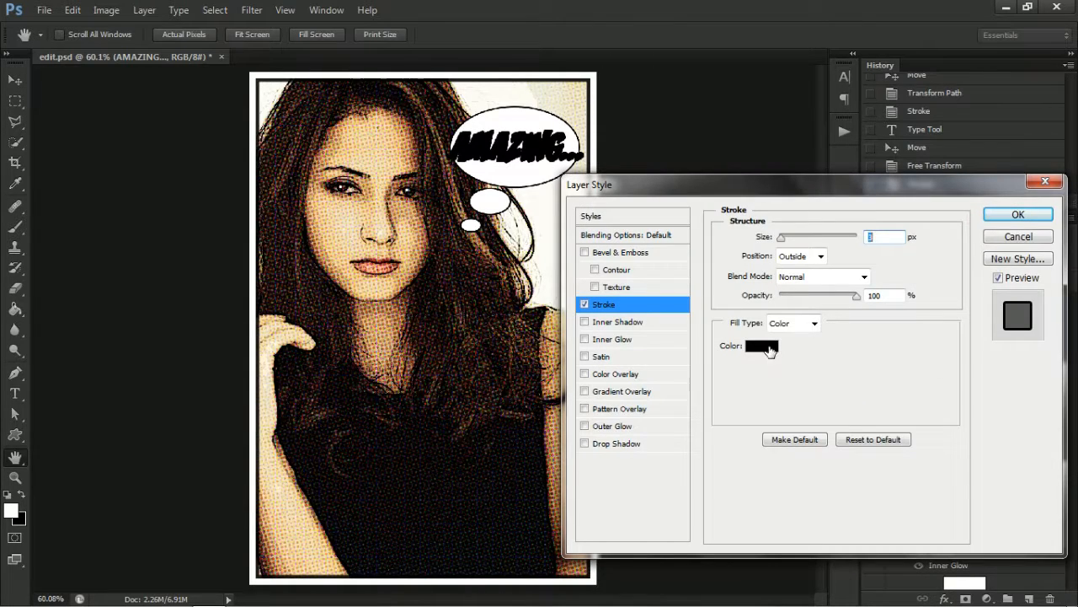
click(769, 346)
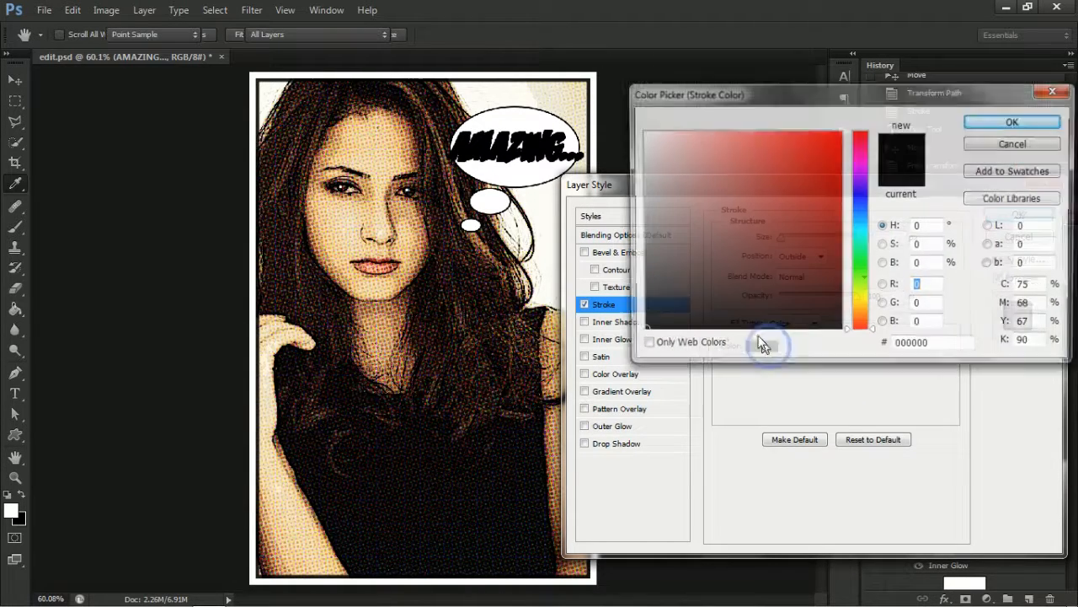
drag(665, 224, 643, 132)
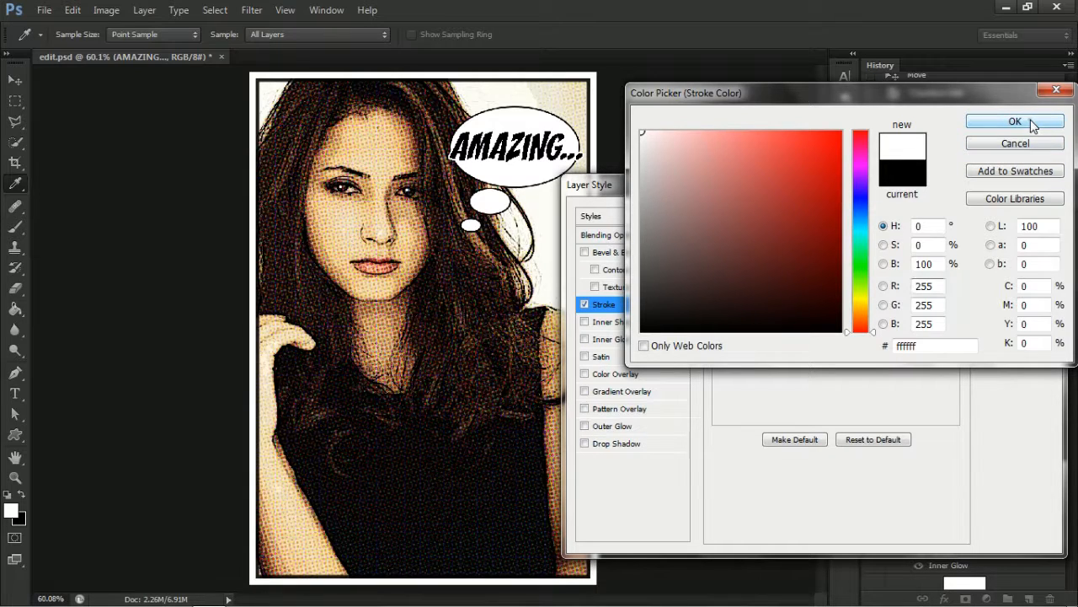
click(1015, 121)
drag(783, 242, 785, 241)
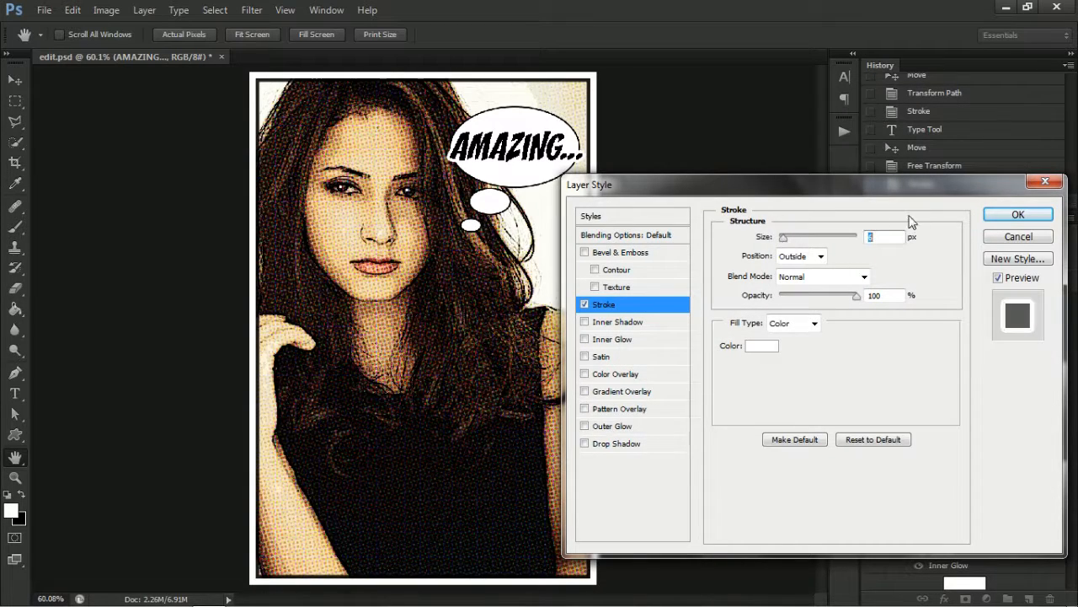
click(1018, 216)
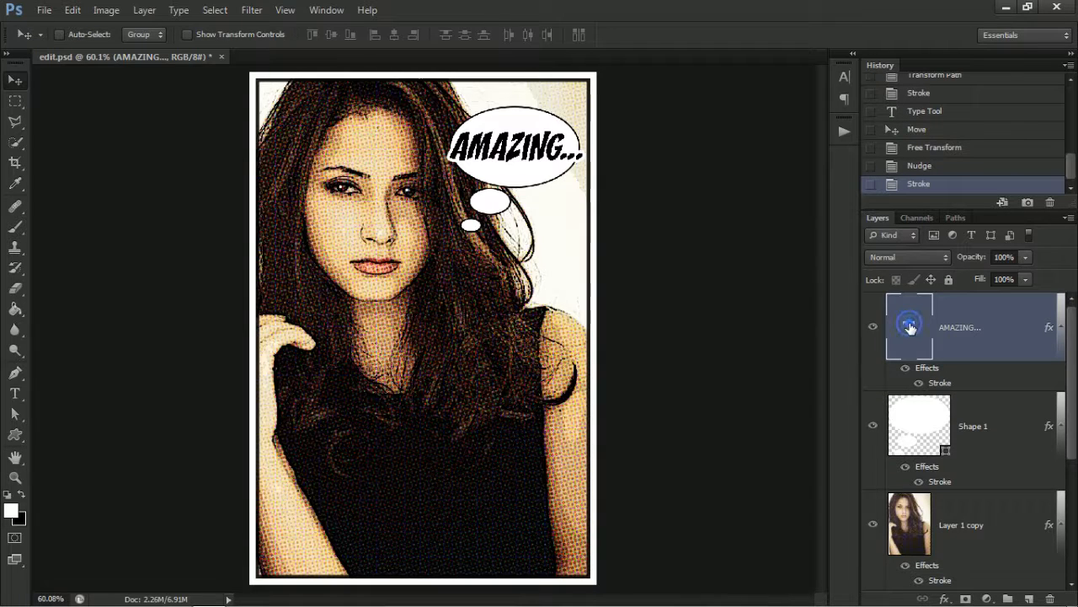
Rotate the AMAZING... text about 5.8° clockwise inside the large bubble
key(ctrl+t)
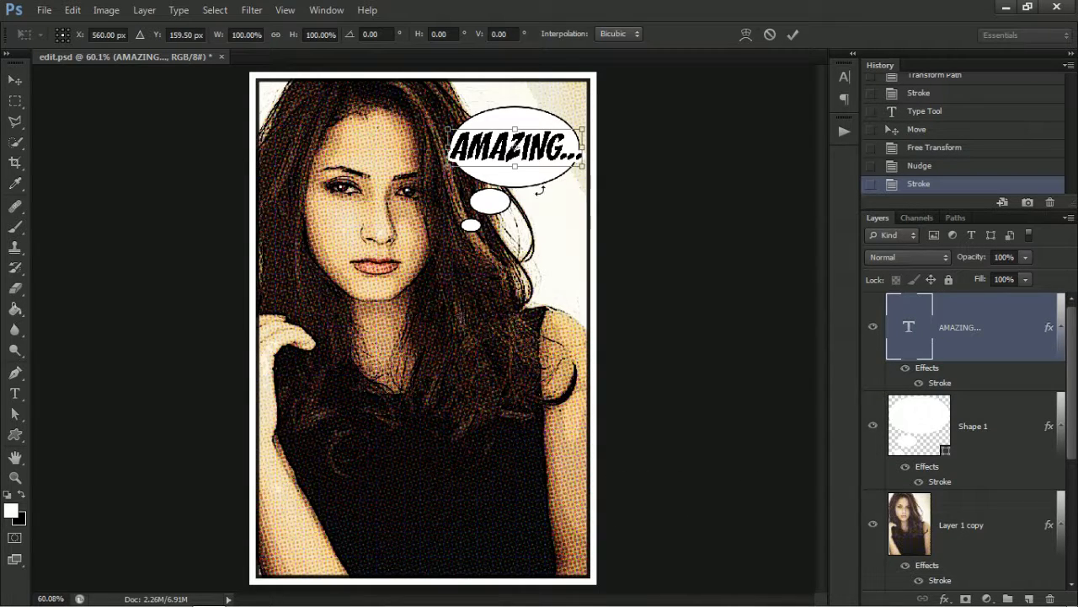
drag(546, 184, 544, 188)
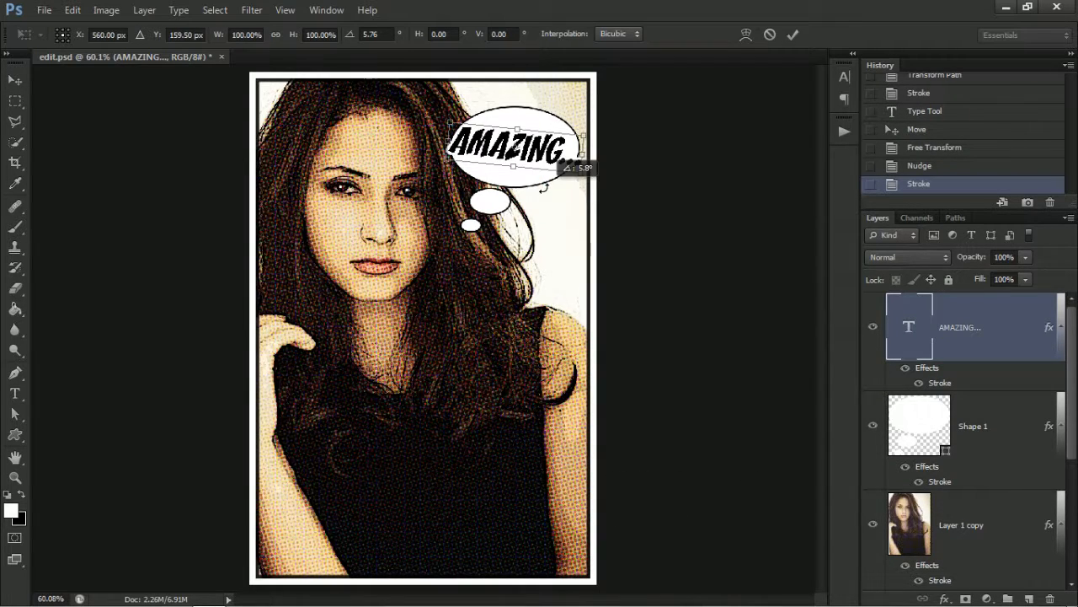